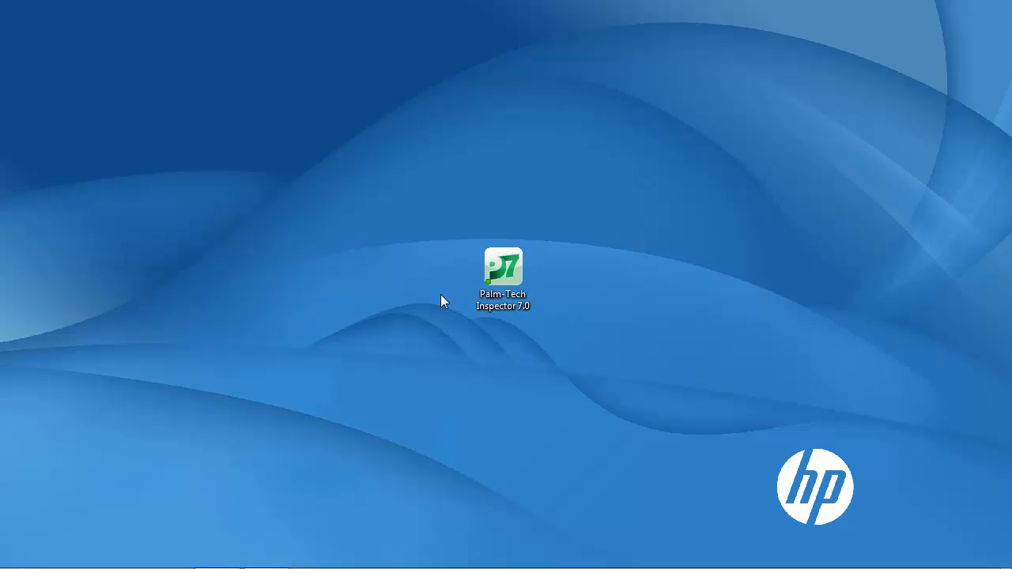
Launch Palm-Tech Inspector 7.0 and open the Inspection Designer desktop program from it.
double_click(499, 286)
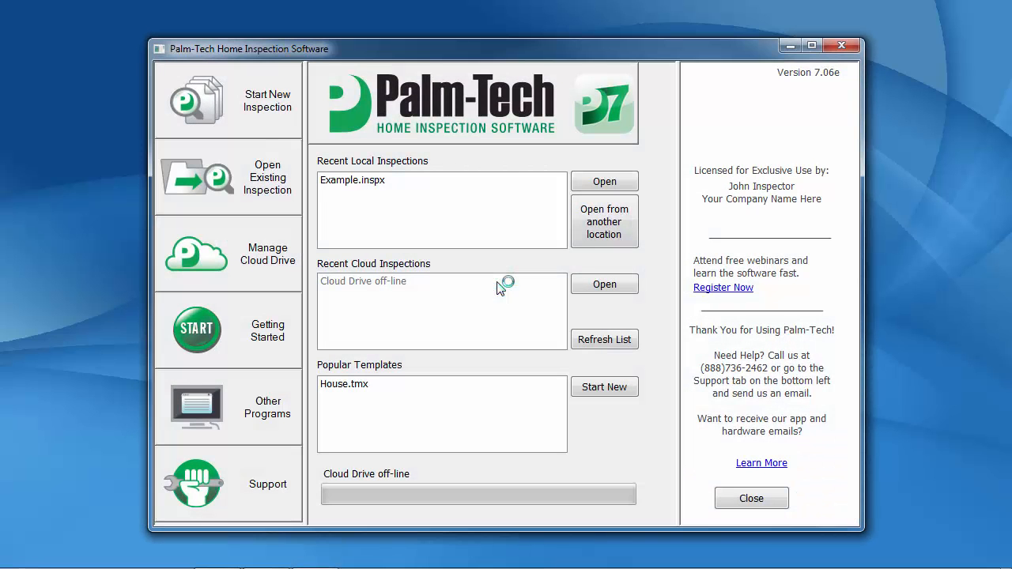
left_click(282, 400)
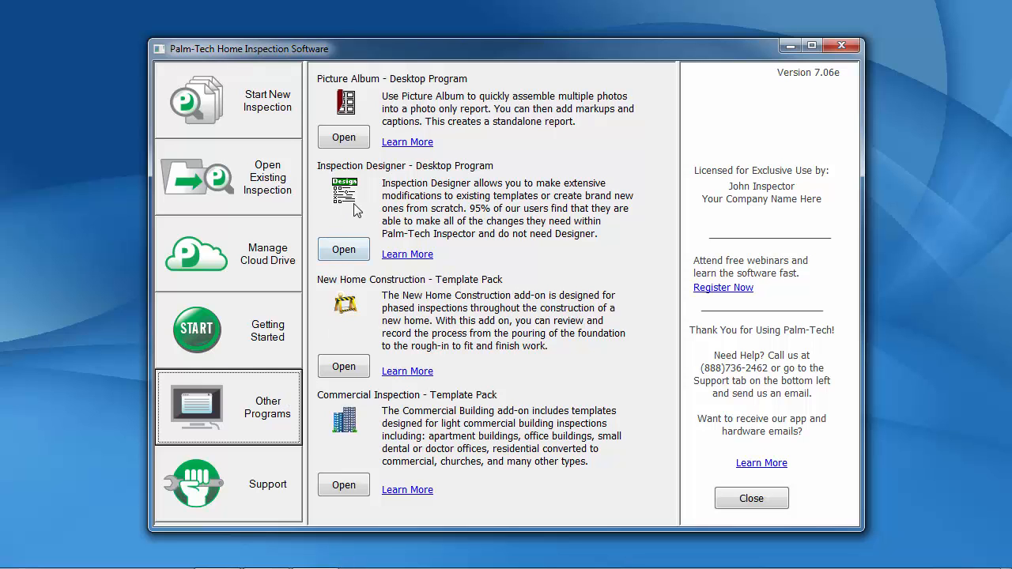
left_click(345, 250)
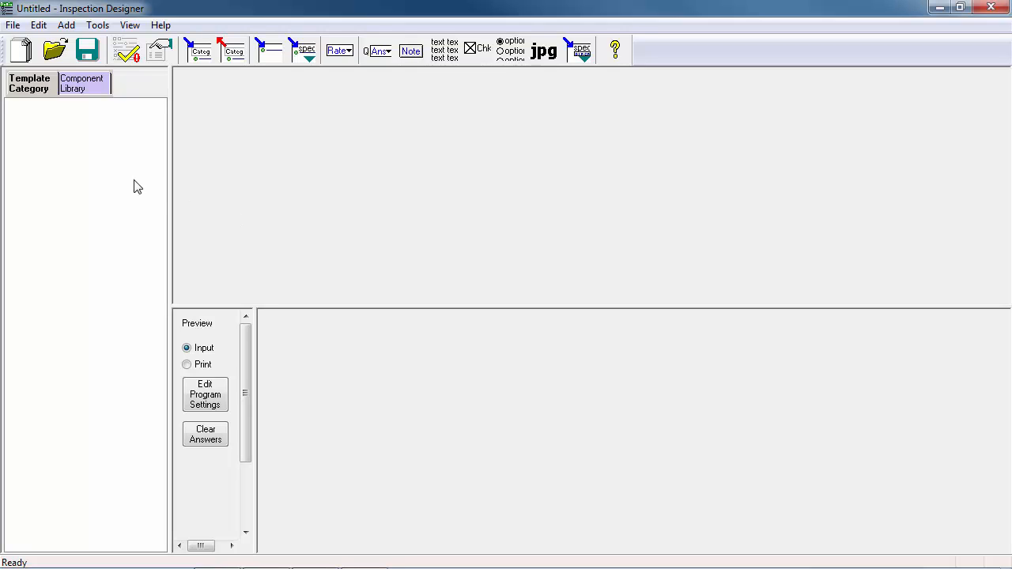
Open the House.tmx template from the Home Inspection templates.
left_click(53, 58)
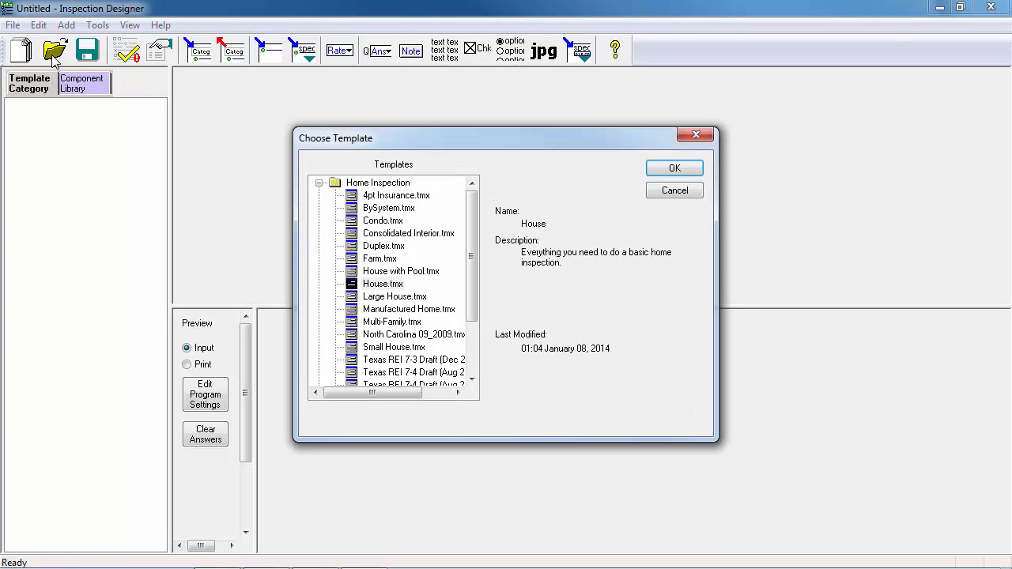
left_click(387, 286)
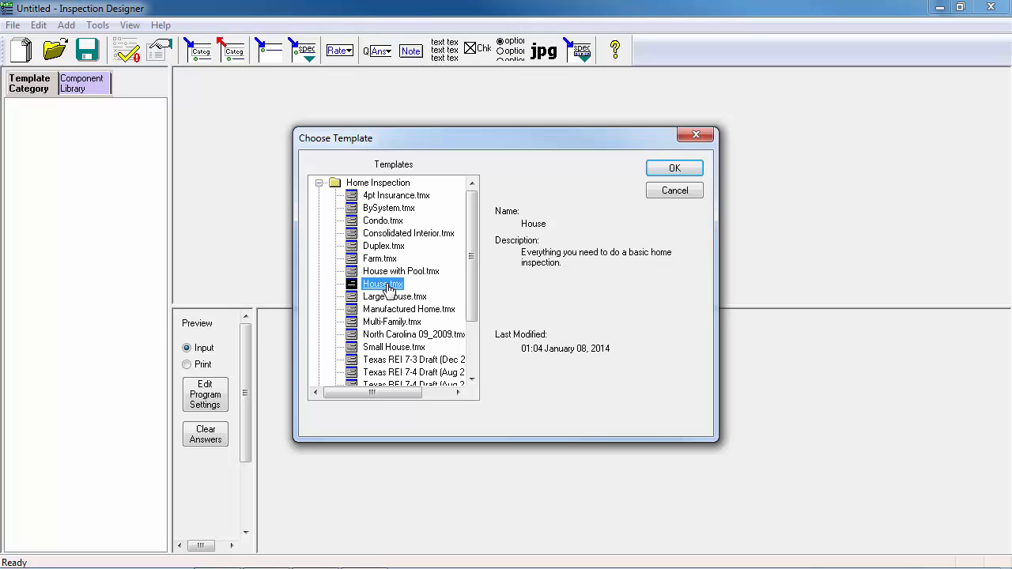
left_click(675, 169)
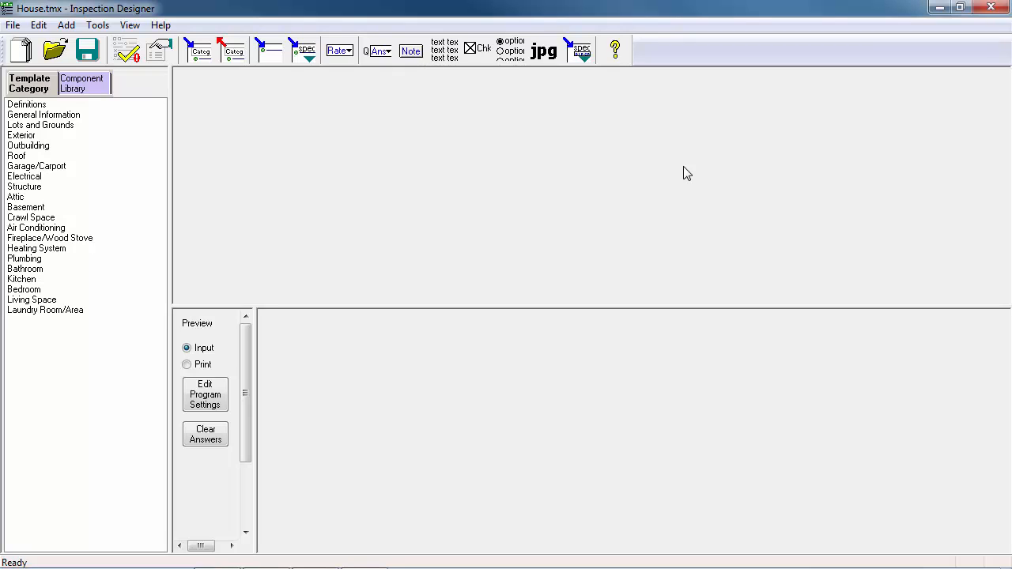
Save a copy of the template under the file name HouseNew, keeping its template name and description.
left_click(13, 25)
left_click(29, 93)
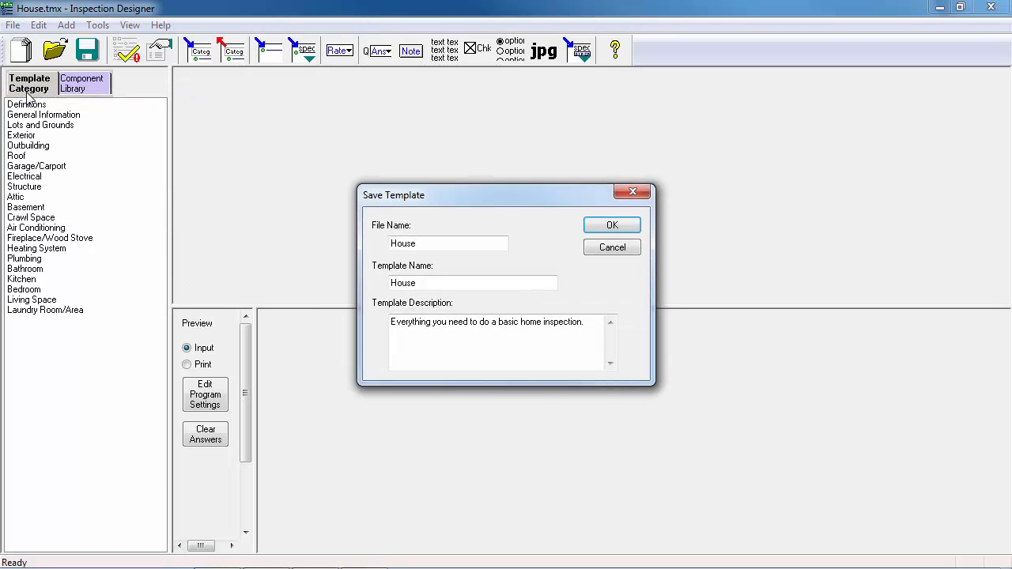
left_click(448, 246)
type("New")
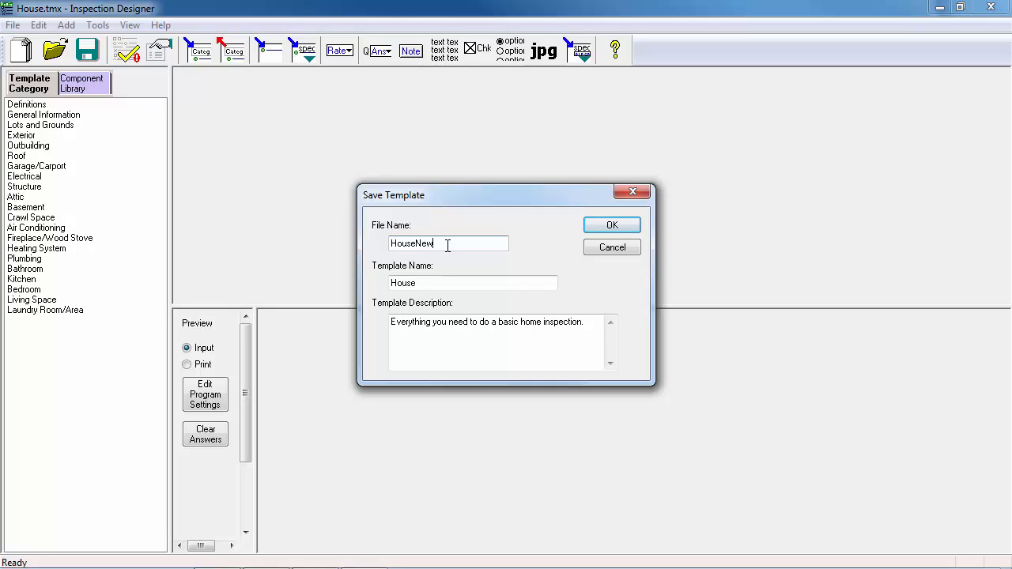
left_click(612, 229)
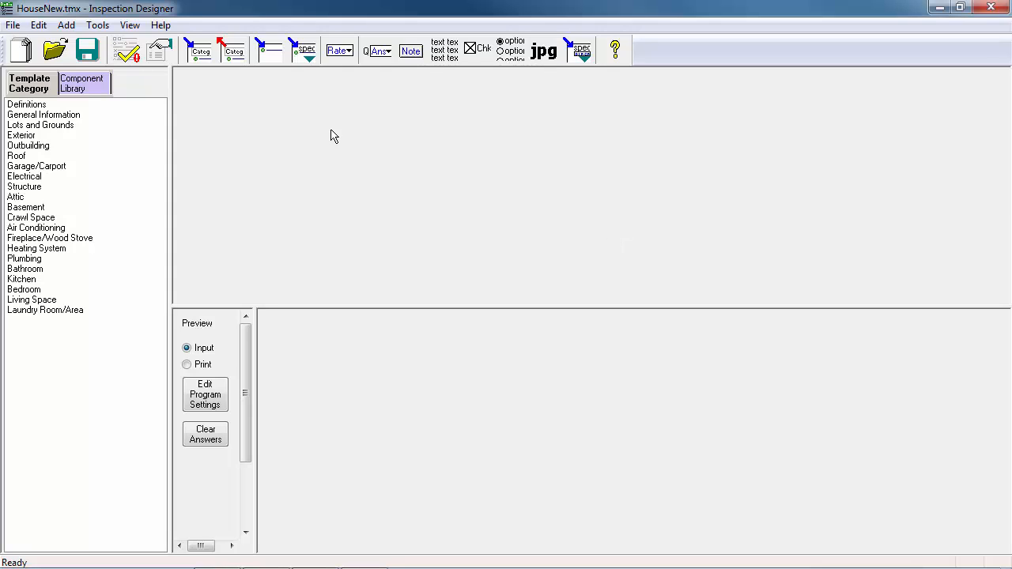
Review the template's advanced properties and its special print settings for margins, page options, page layout and fonts.
left_click(161, 56)
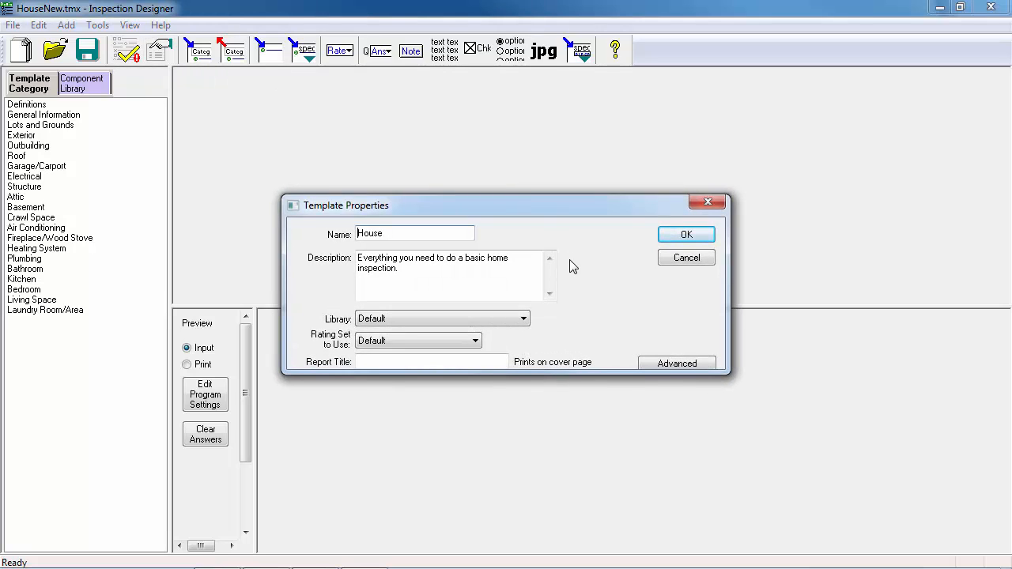
left_click(677, 364)
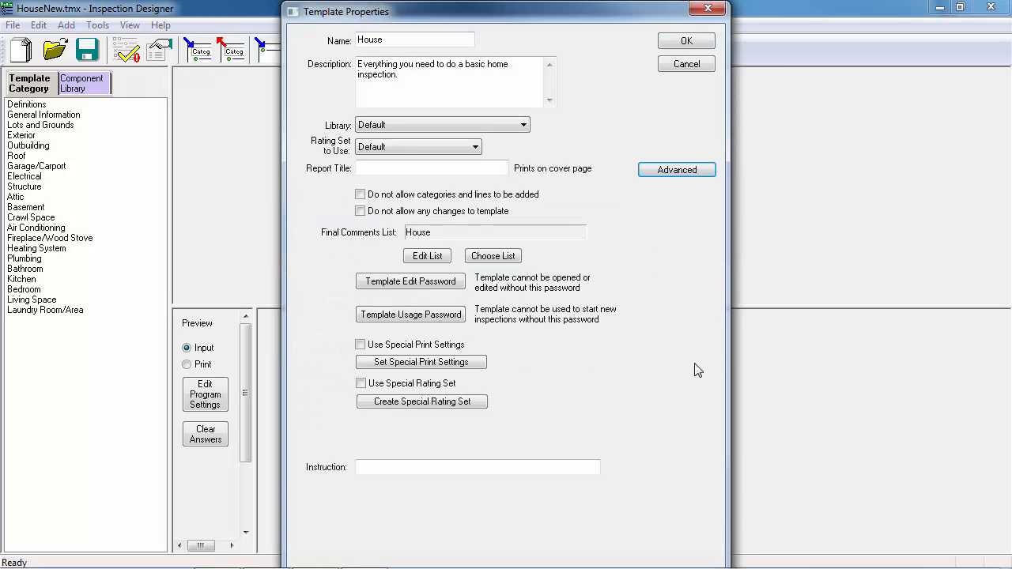
left_click(453, 364)
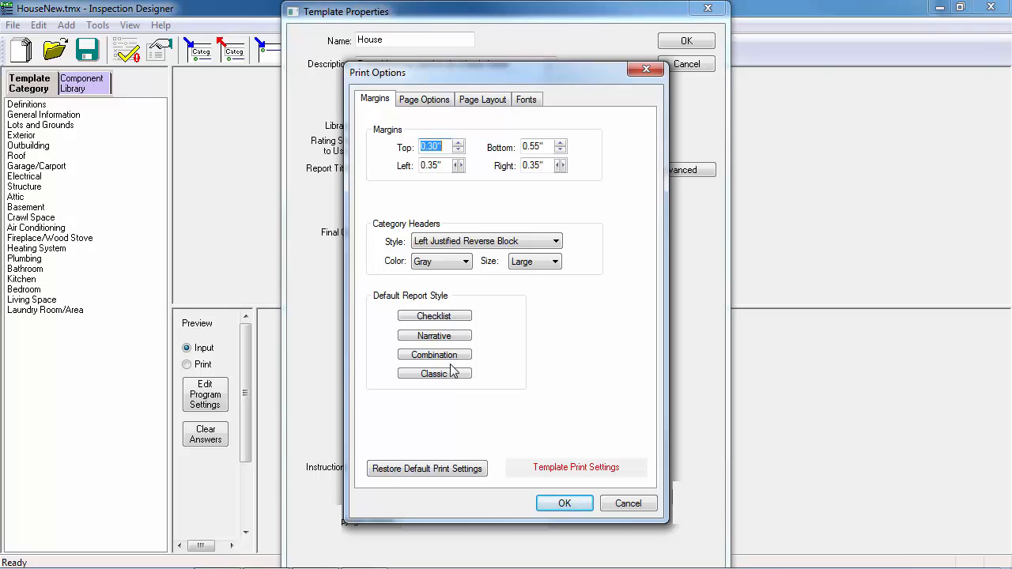
left_click(425, 102)
left_click(471, 102)
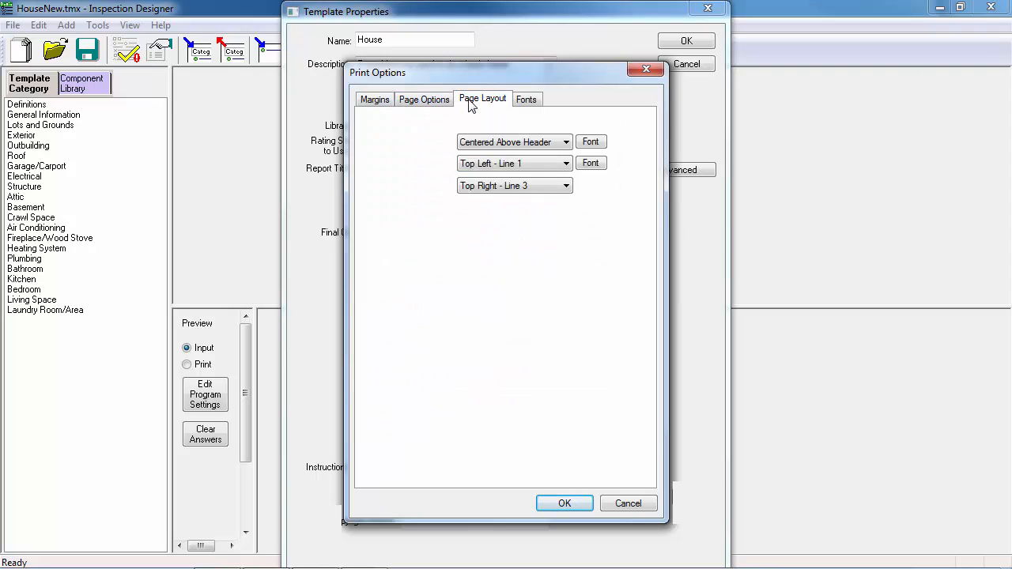
left_click(538, 101)
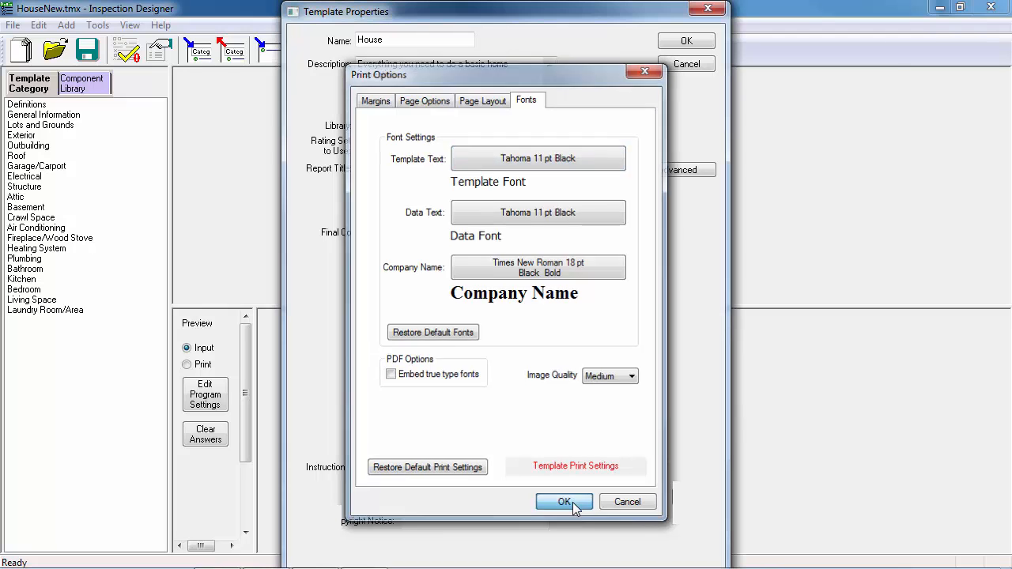
left_click(573, 502)
left_click(693, 40)
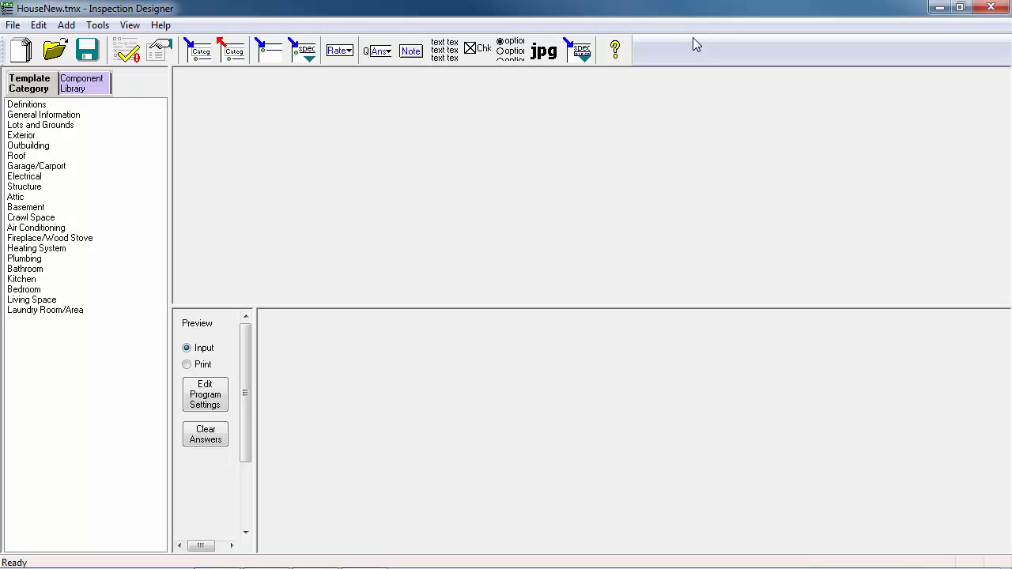
Add a new category named Theater Room to the template with the default display options.
left_click(202, 54)
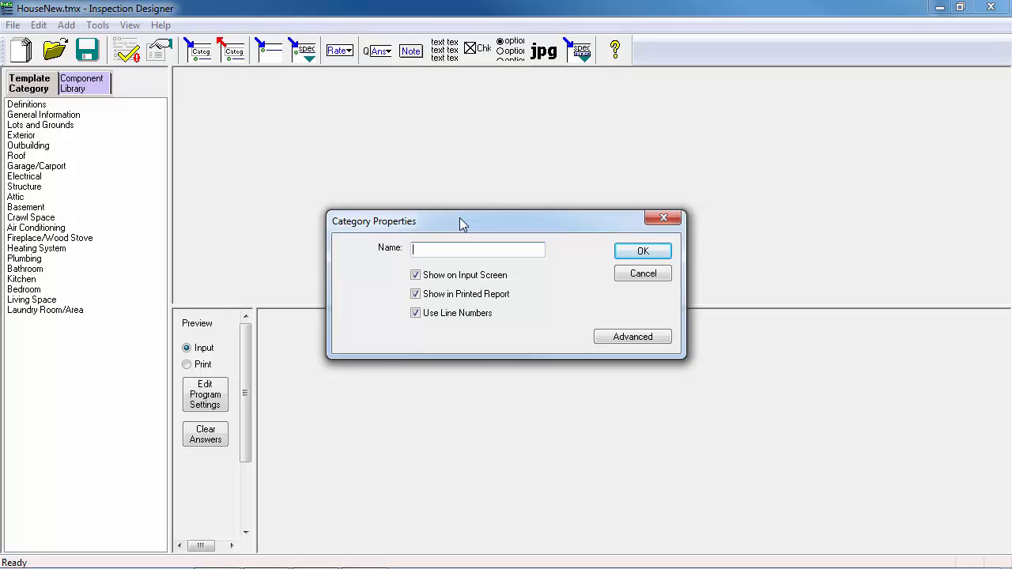
type("Theater Room")
left_click(642, 253)
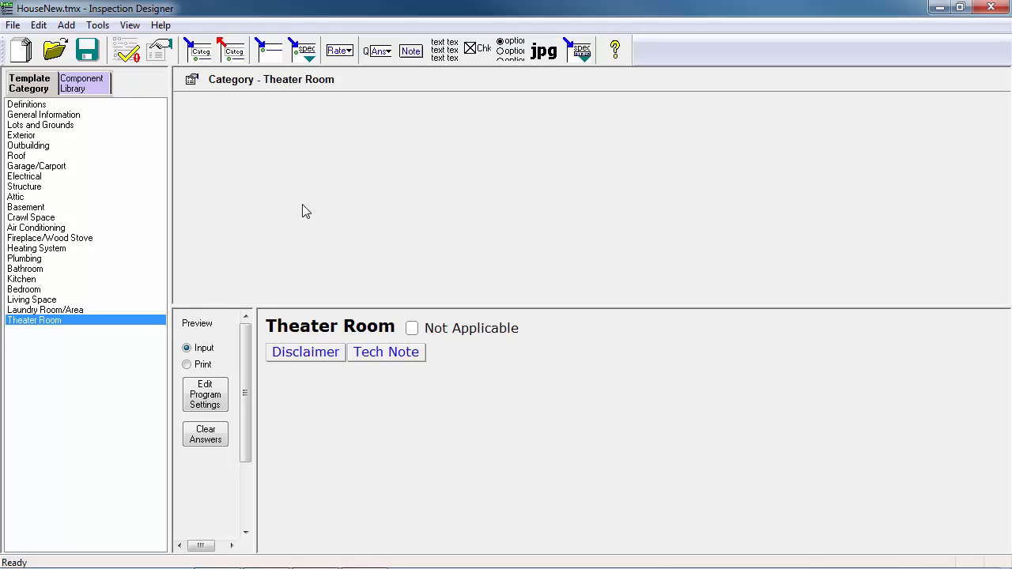
Add a default Rating Key line to the Theater Room category and check it in the print preview.
left_click(62, 26)
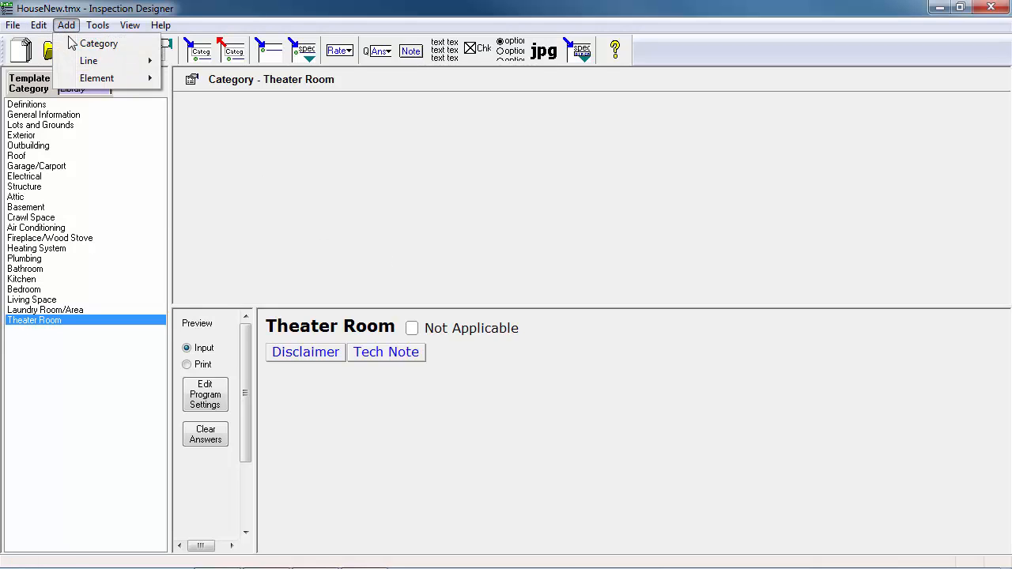
mouse_move(86, 62)
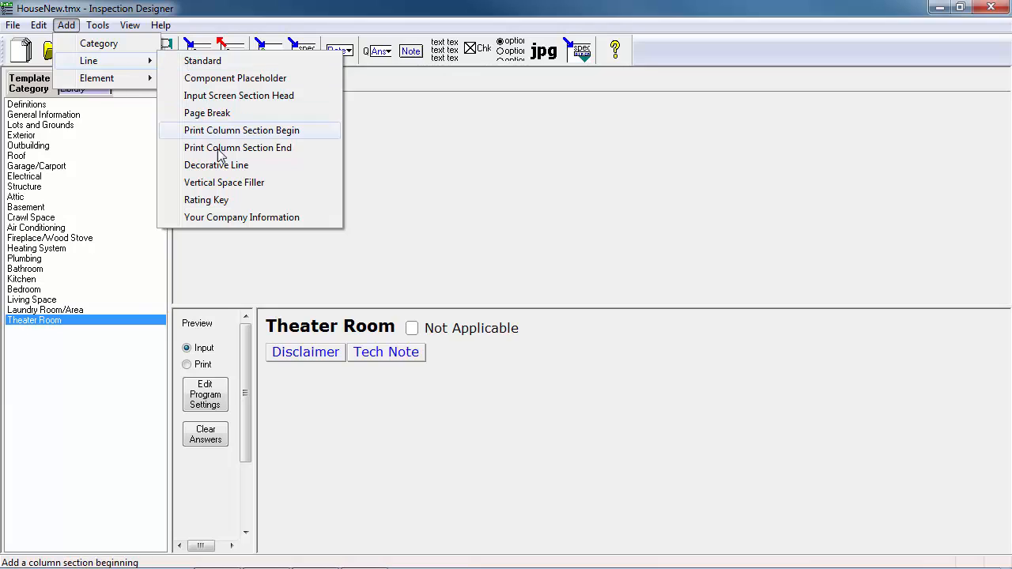
left_click(246, 200)
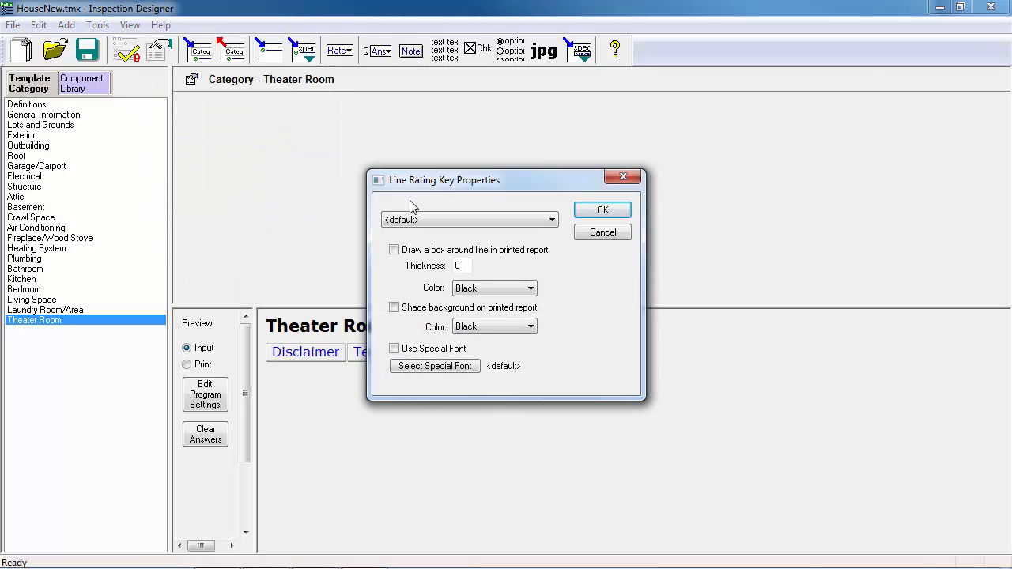
left_click(620, 218)
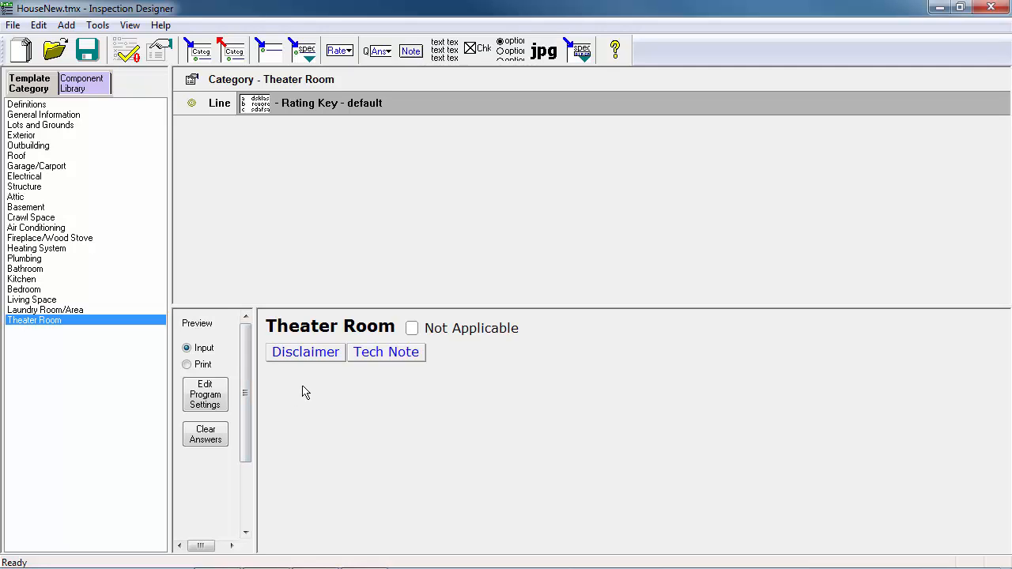
left_click(199, 369)
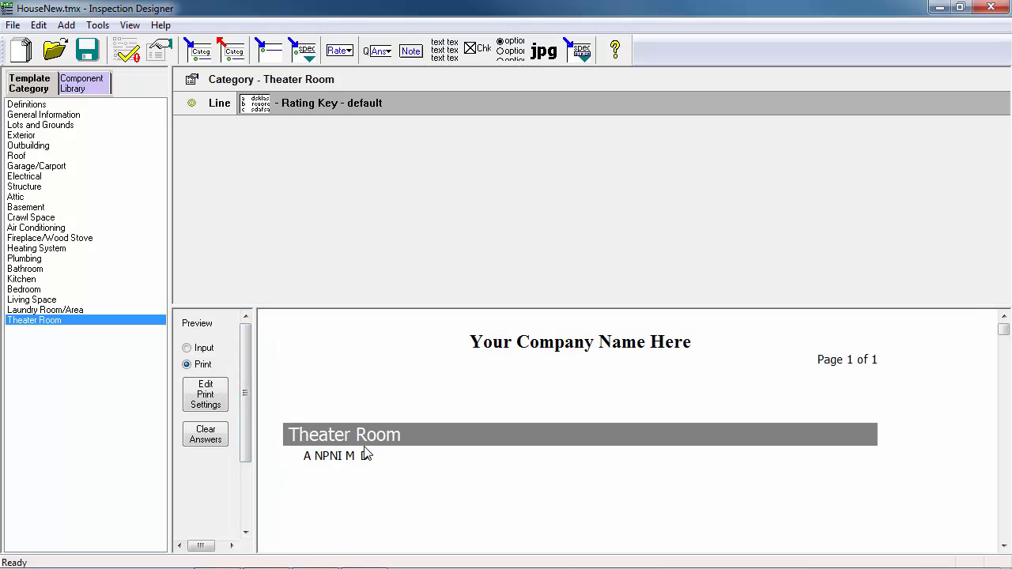
left_click(186, 348)
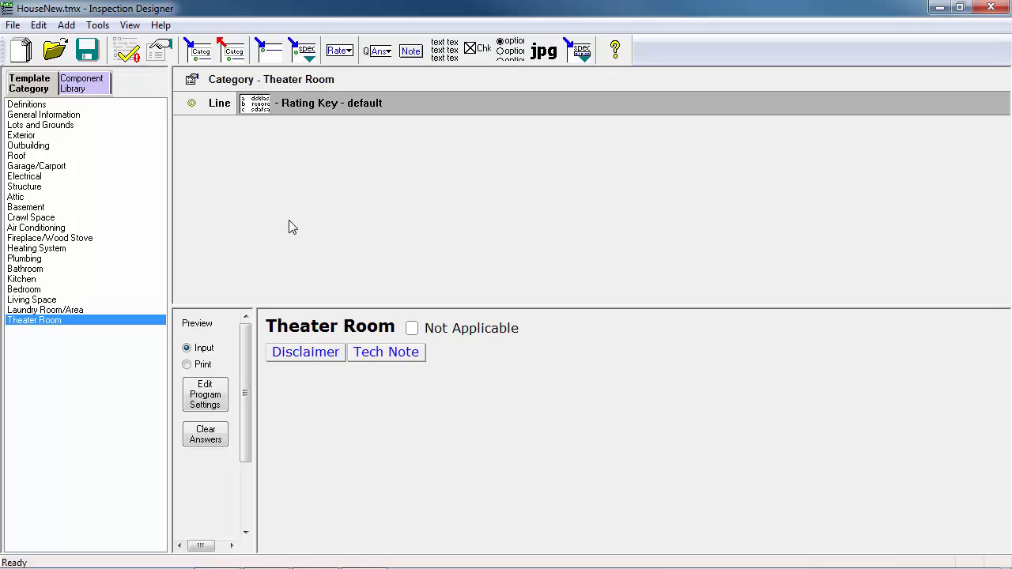
Add a standard line below the rating key, give it a default rating element and check its rating choices.
left_click(276, 60)
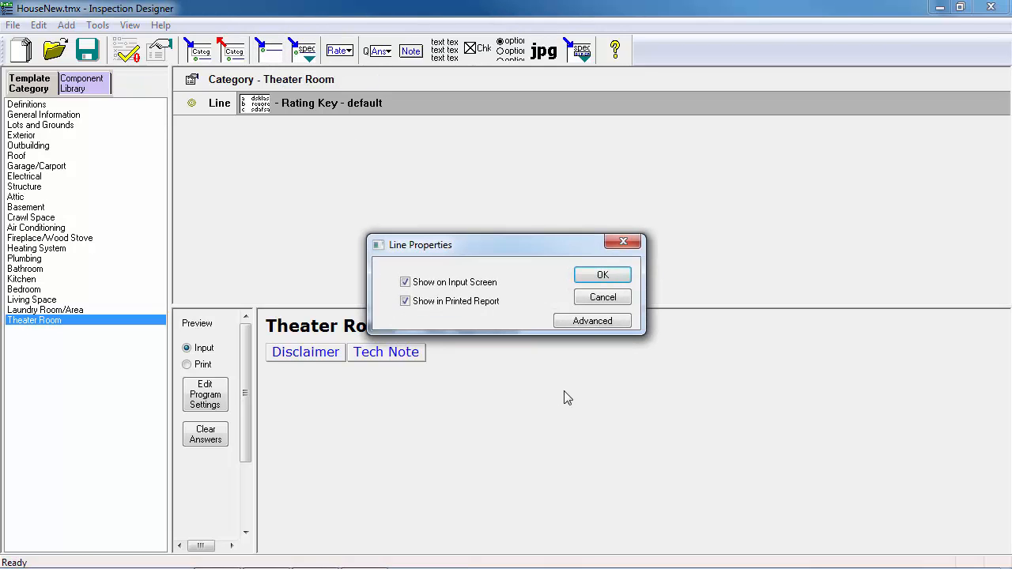
left_click(604, 280)
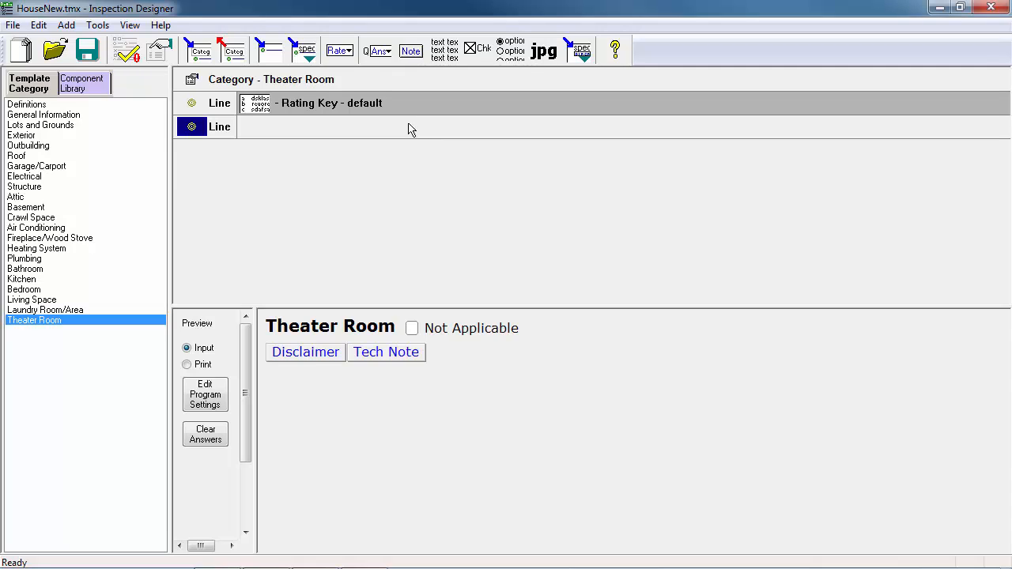
left_click(345, 58)
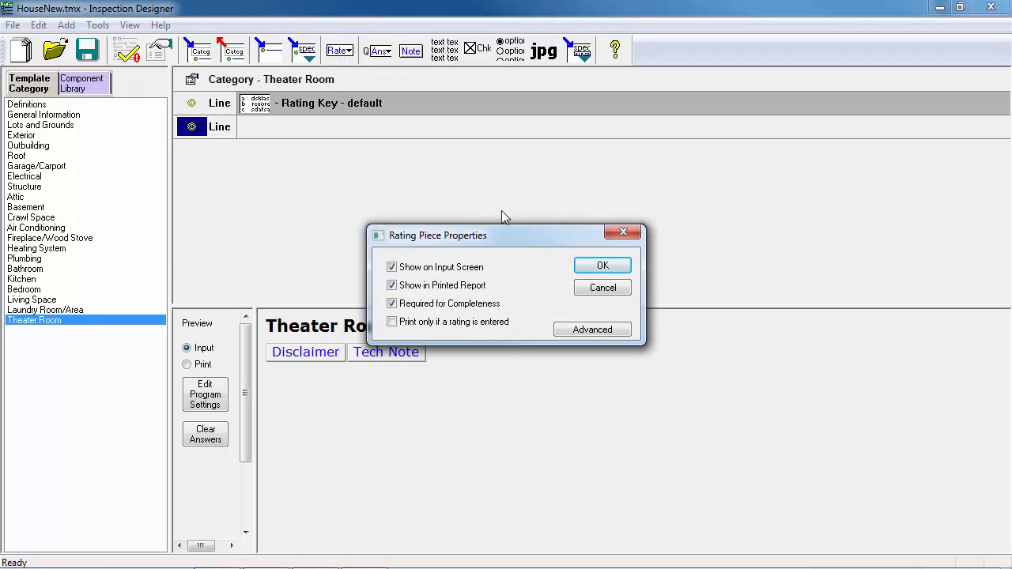
left_click(619, 267)
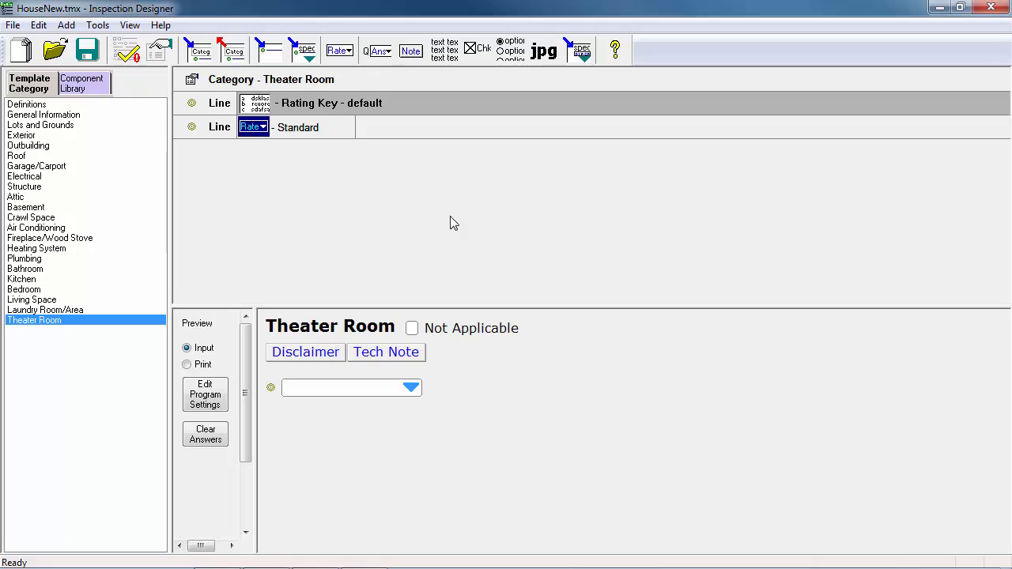
left_click(411, 389)
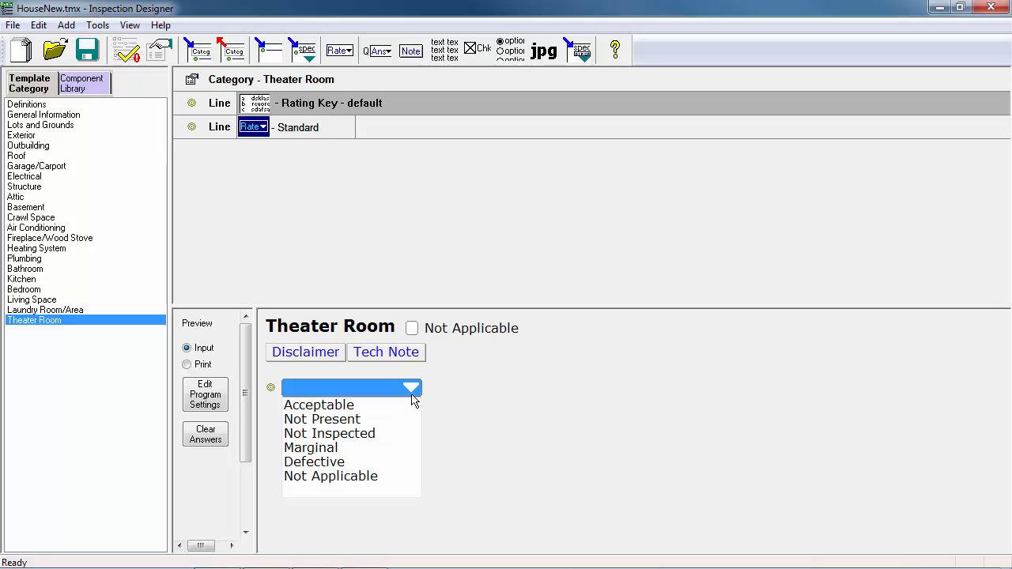
left_click(408, 214)
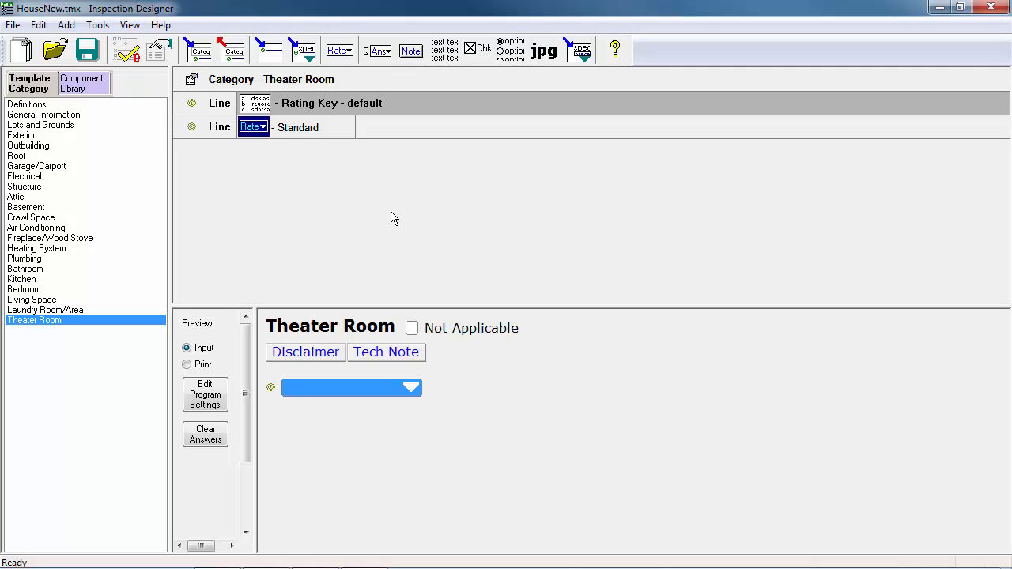
Add a question/answer element with the prompt "Viewing Screen:" and a note element without prompt text to the new line.
left_click(378, 50)
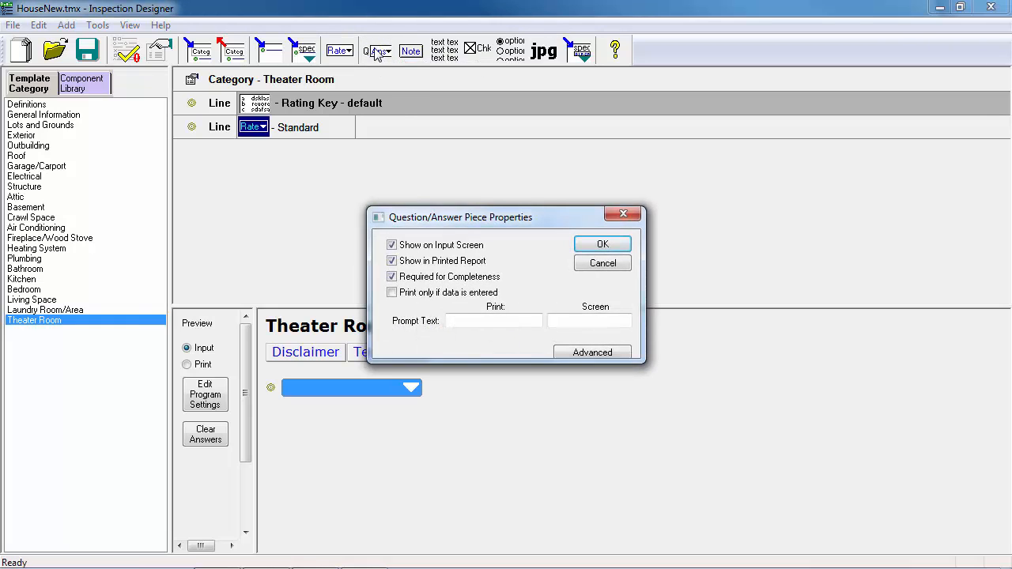
left_click(477, 320)
type("Viewing")
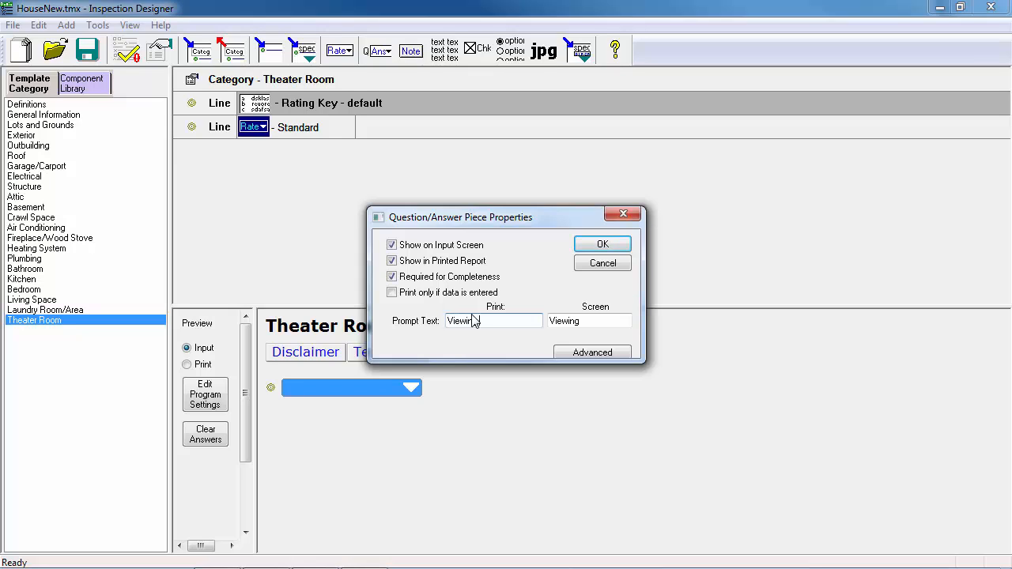
type(" Screen:")
left_click(603, 245)
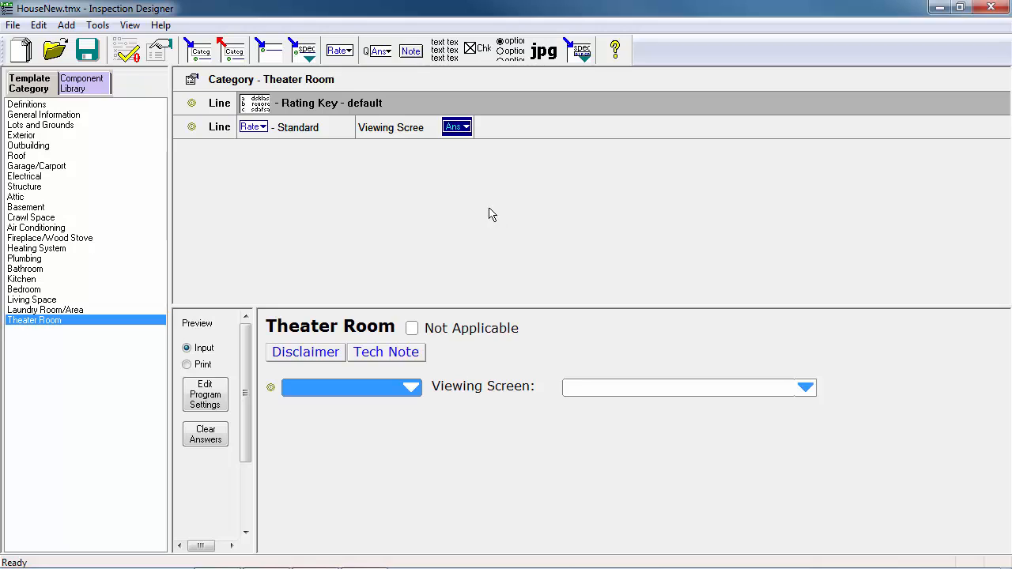
left_click(420, 57)
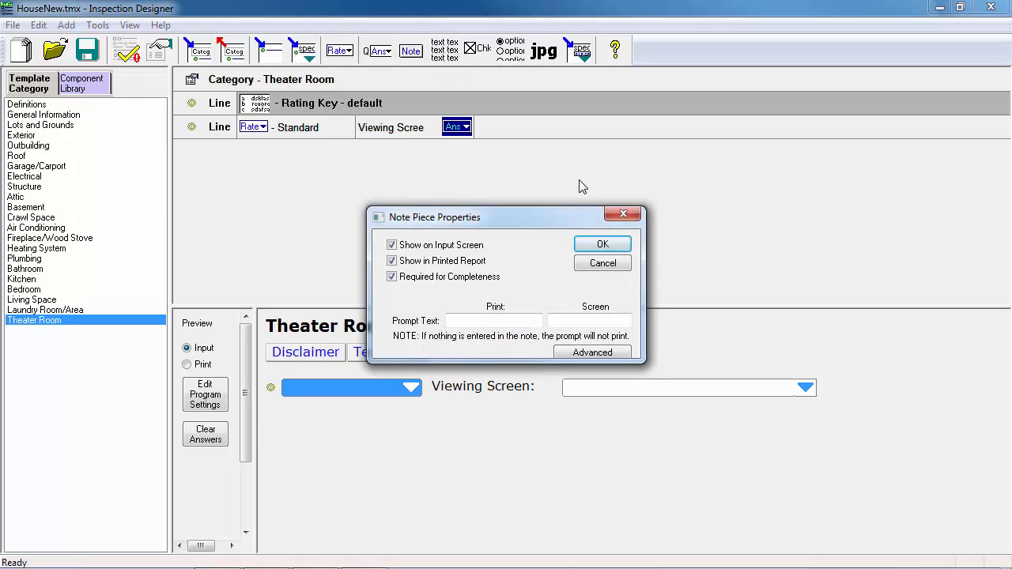
left_click(603, 244)
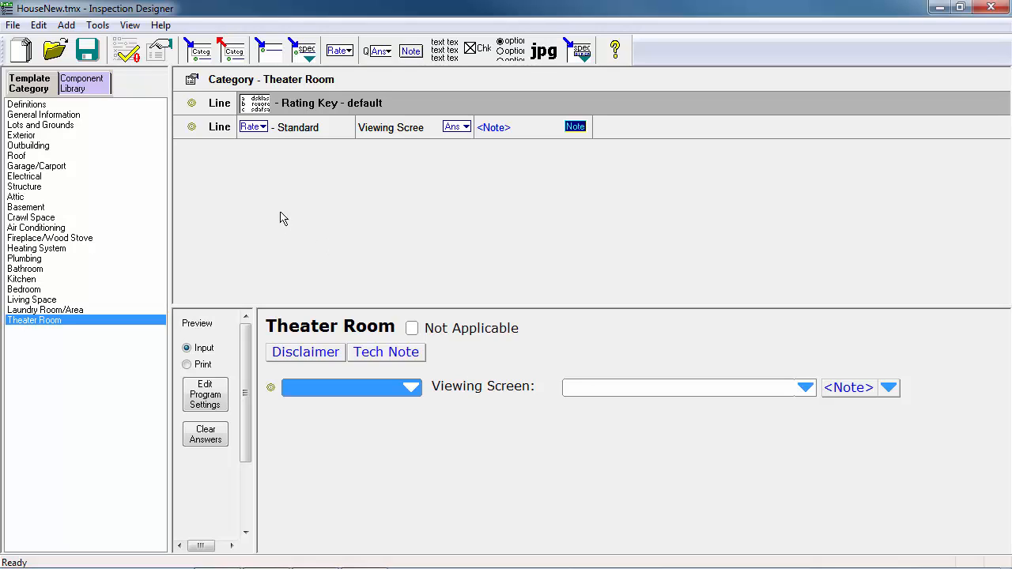
Duplicate the Viewing Screen line directly below the original in the Theater Room category.
right_click(191, 130)
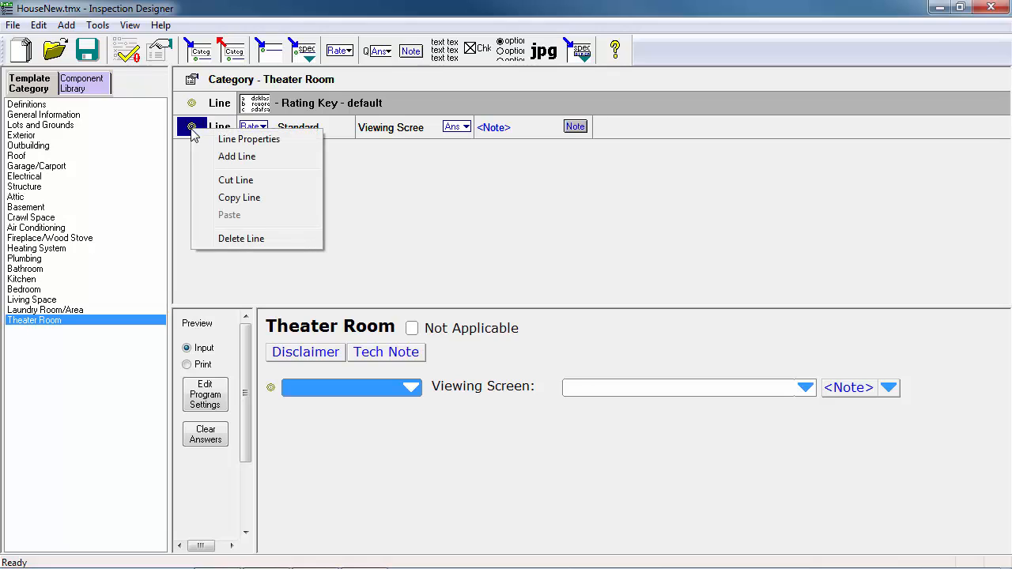
left_click(221, 198)
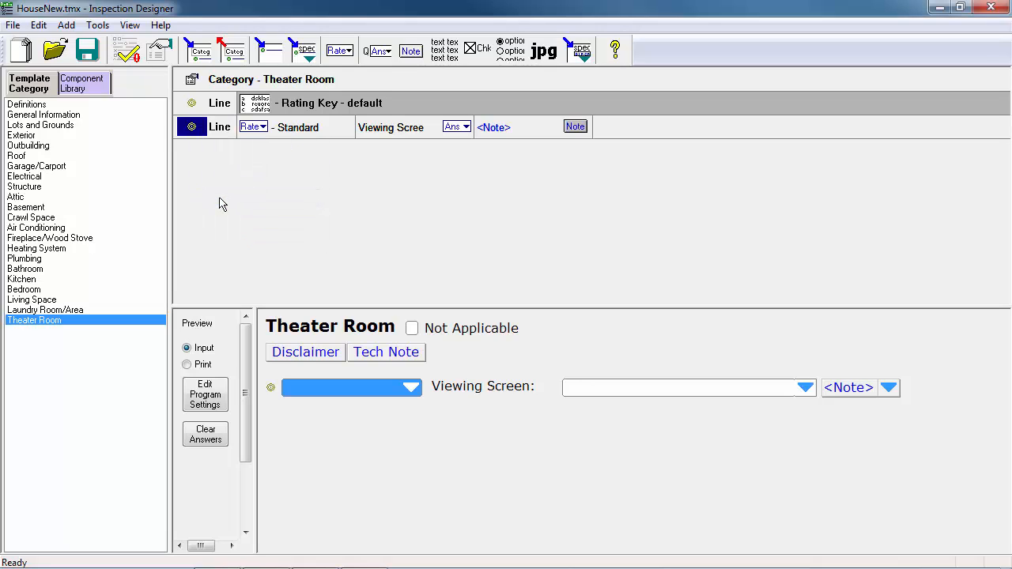
right_click(210, 164)
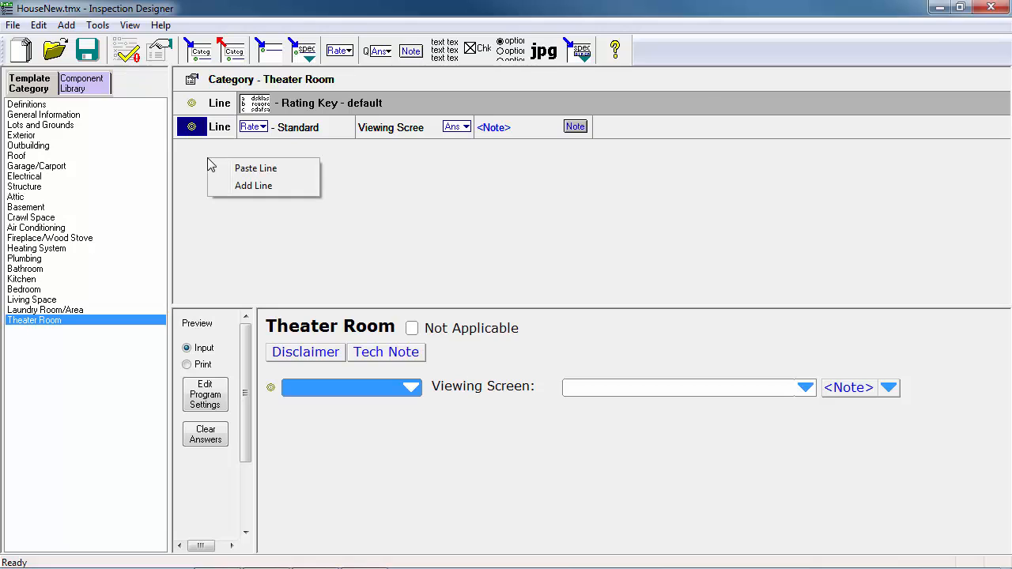
left_click(235, 169)
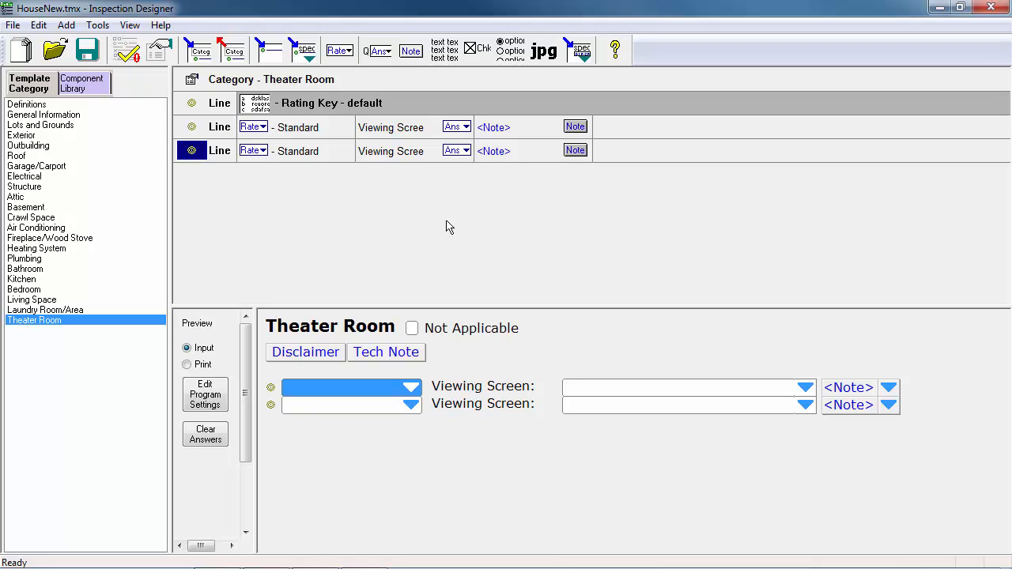
Change the prompt text of the duplicated line's question/answer element to "Seating:".
double_click(464, 155)
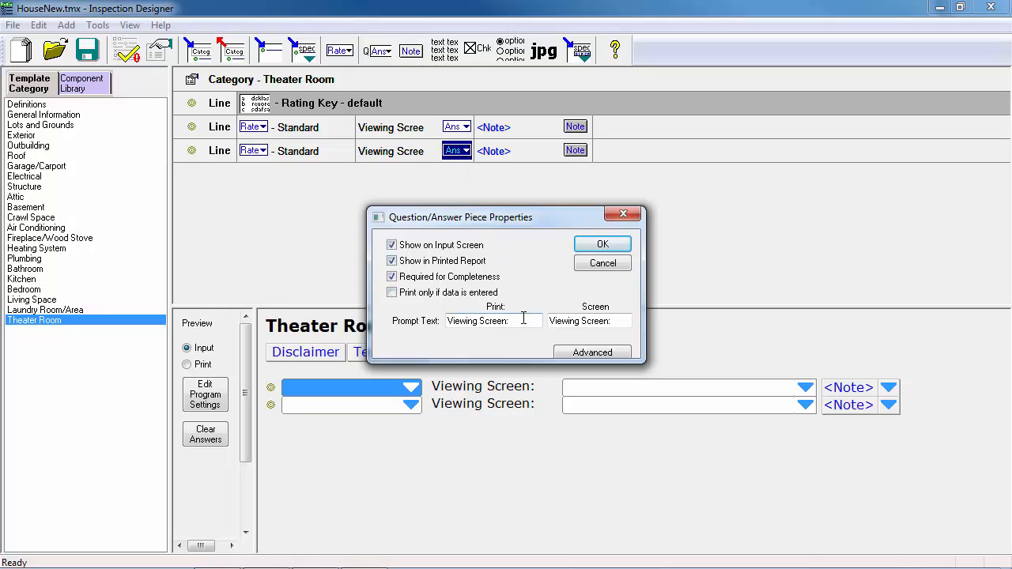
left_click_drag(515, 320, 448, 321)
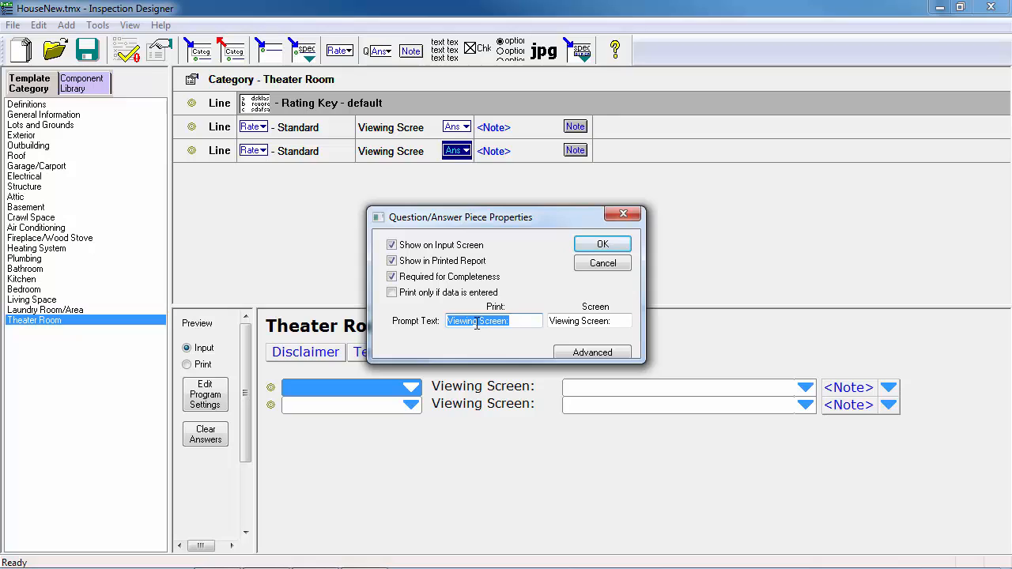
key("BackSpace")
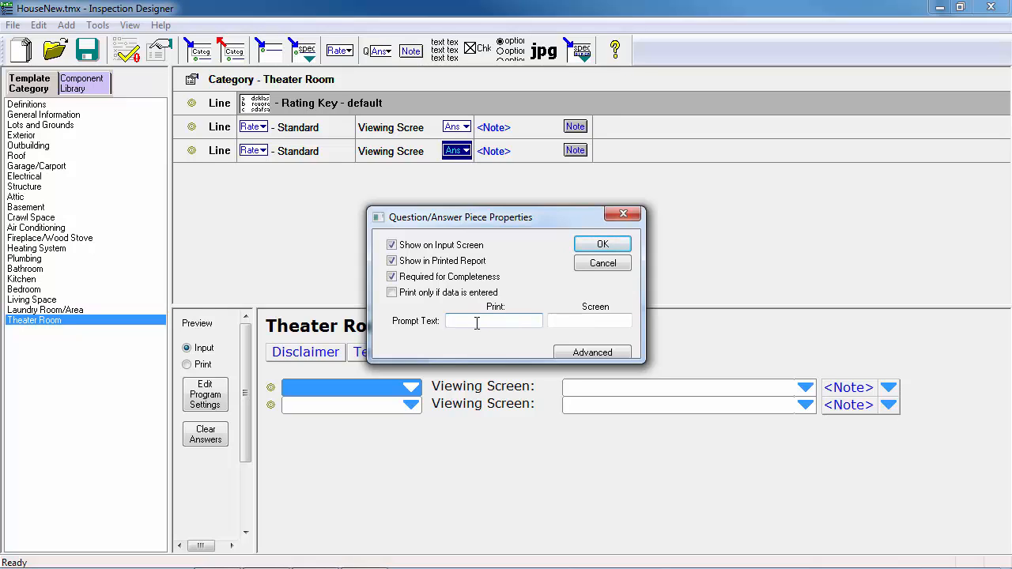
type("Seating:")
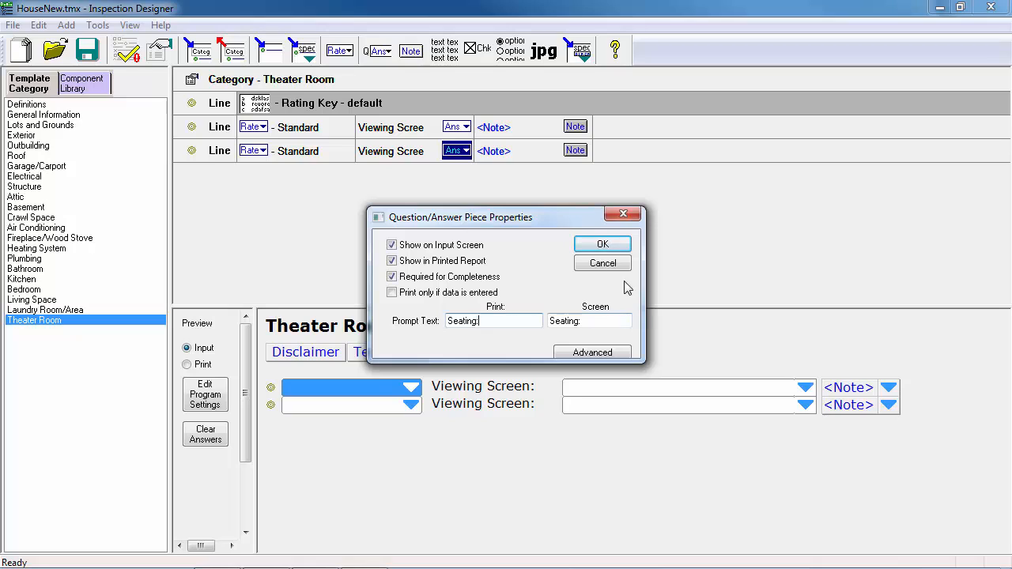
left_click(602, 246)
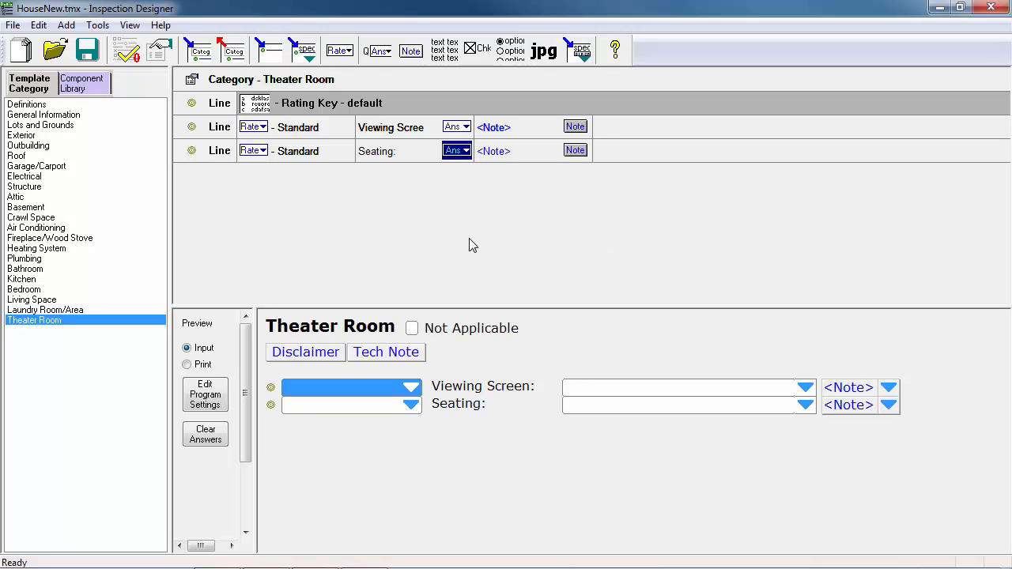
Add a new line below the Seating line and give it a text element reading "Here are the options:".
left_click(261, 57)
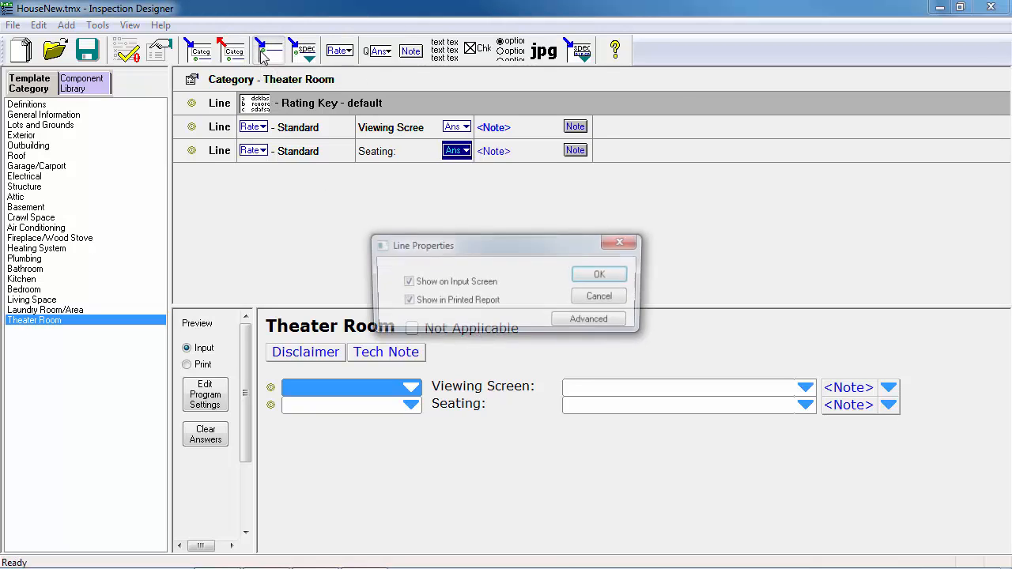
left_click(581, 277)
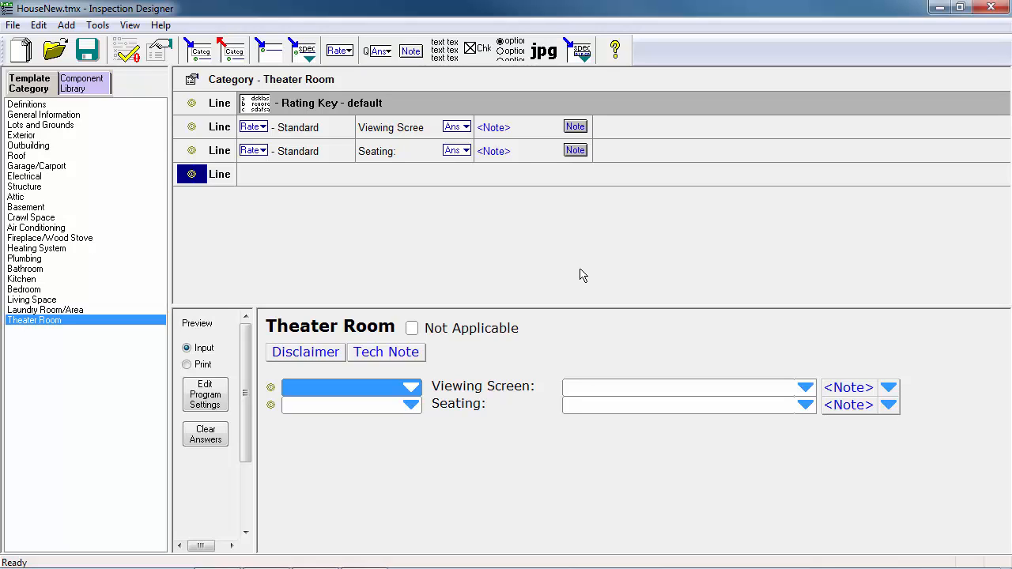
left_click(444, 51)
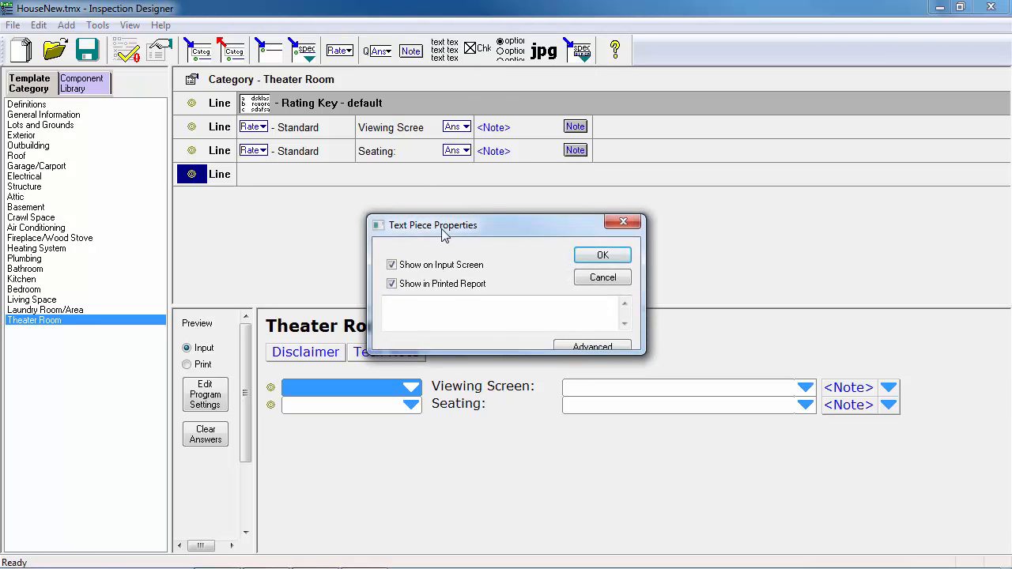
left_click(461, 307)
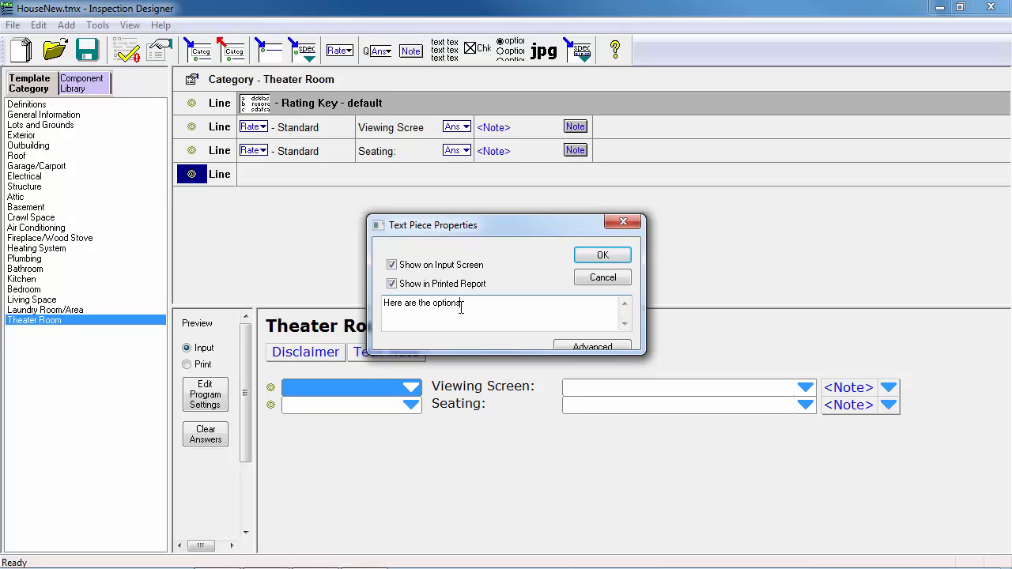
type(":")
left_click(602, 255)
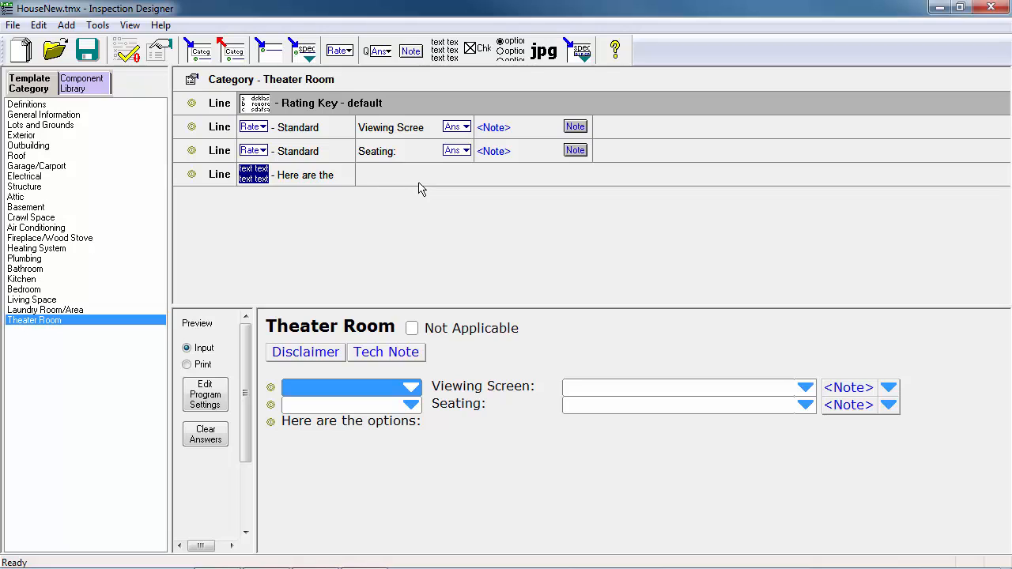
Add three checkbox elements labelled "Option 1", "Option 2" and "Option 3" after the text on the new line.
left_click(476, 59)
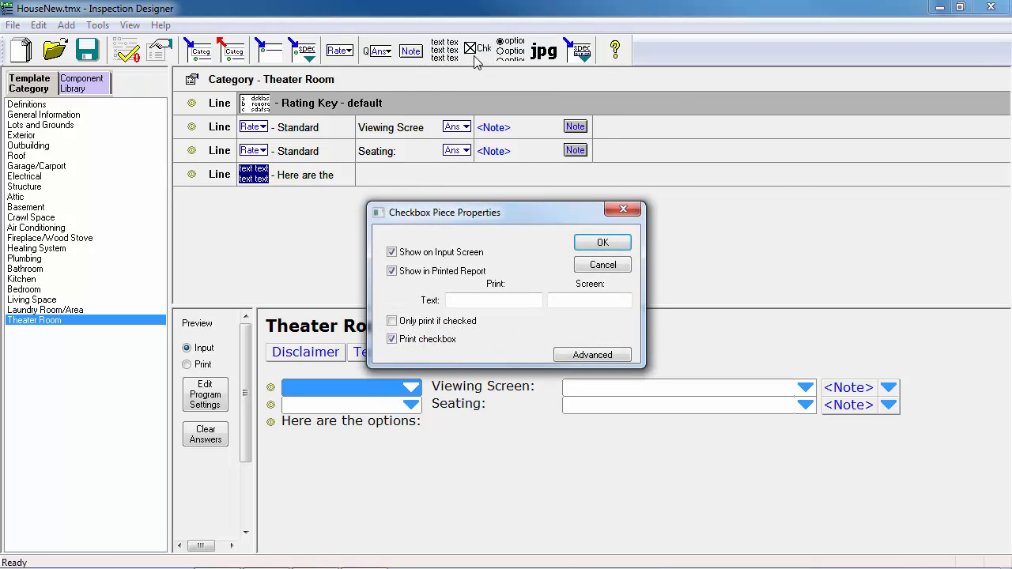
left_click(487, 300)
type("Option 1")
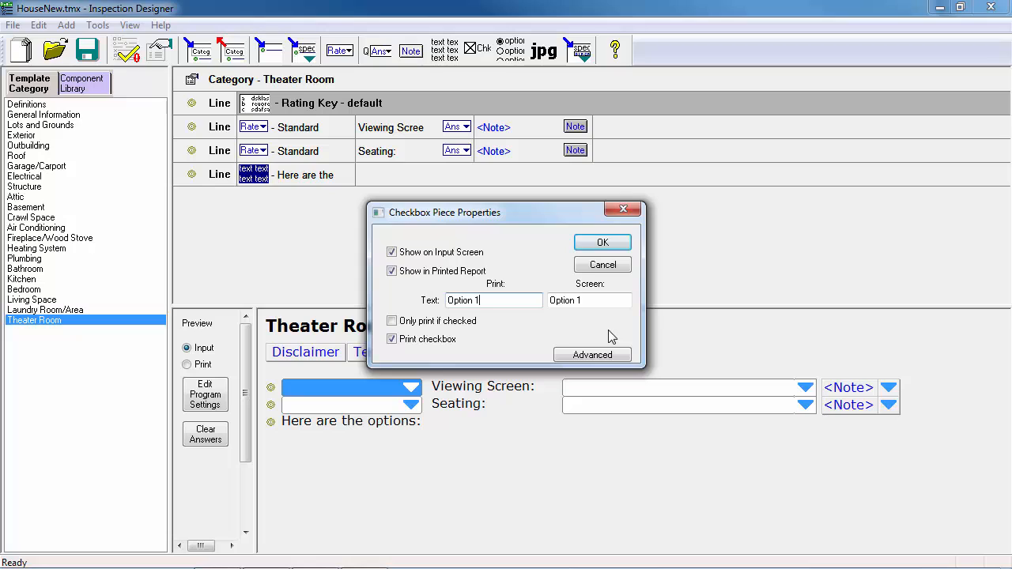
left_click(620, 247)
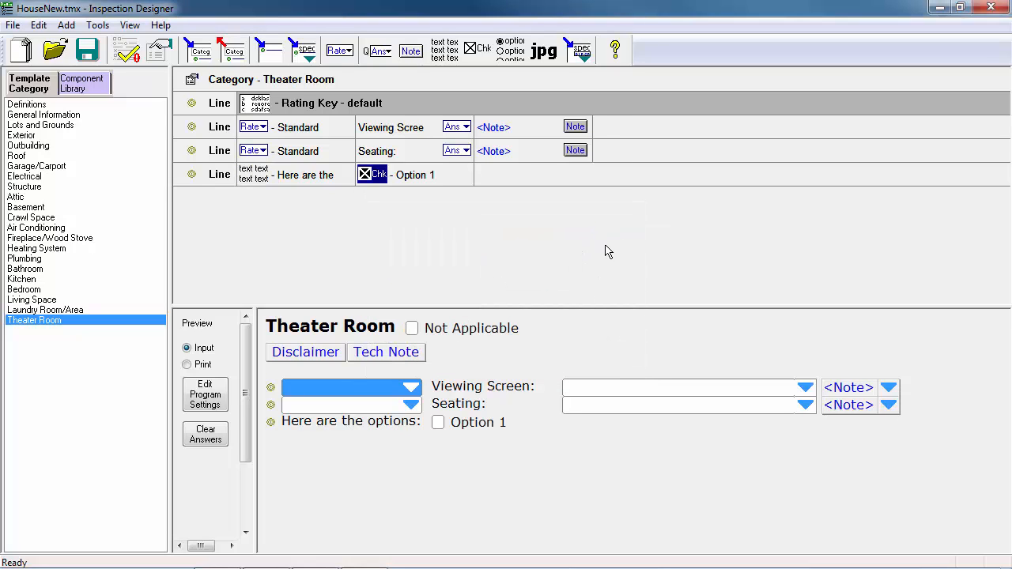
left_click(476, 49)
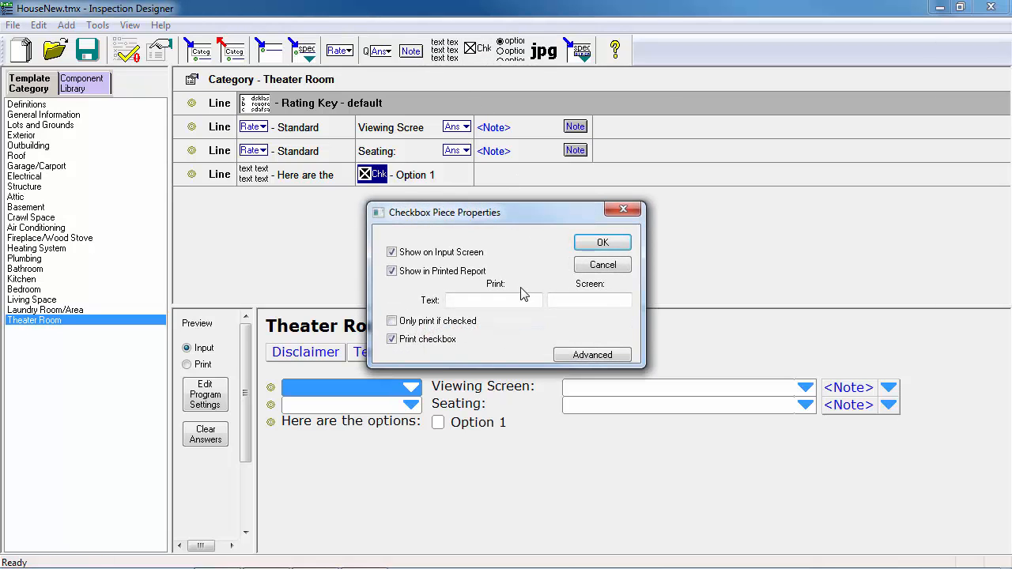
type("Option 2")
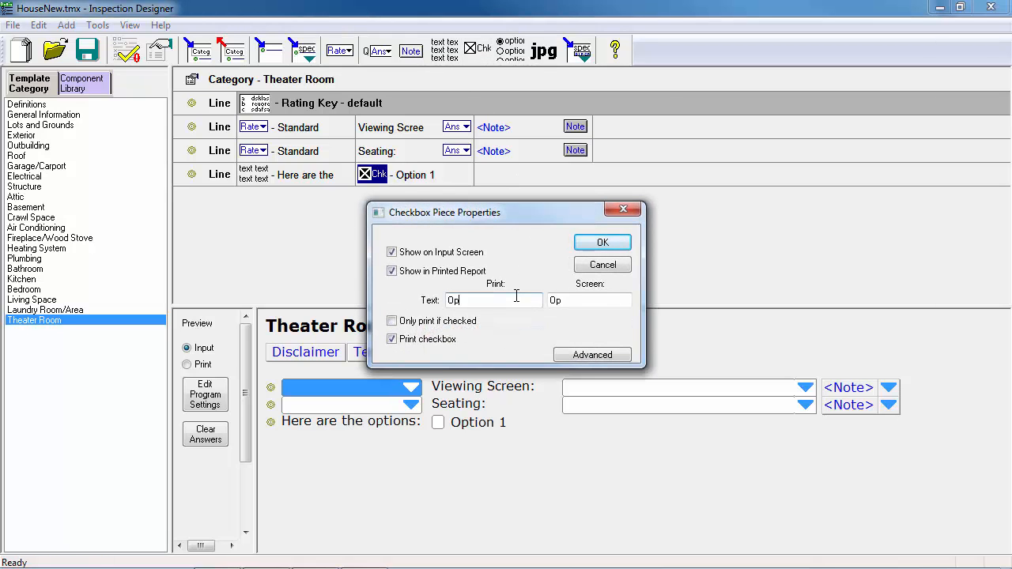
left_click(578, 244)
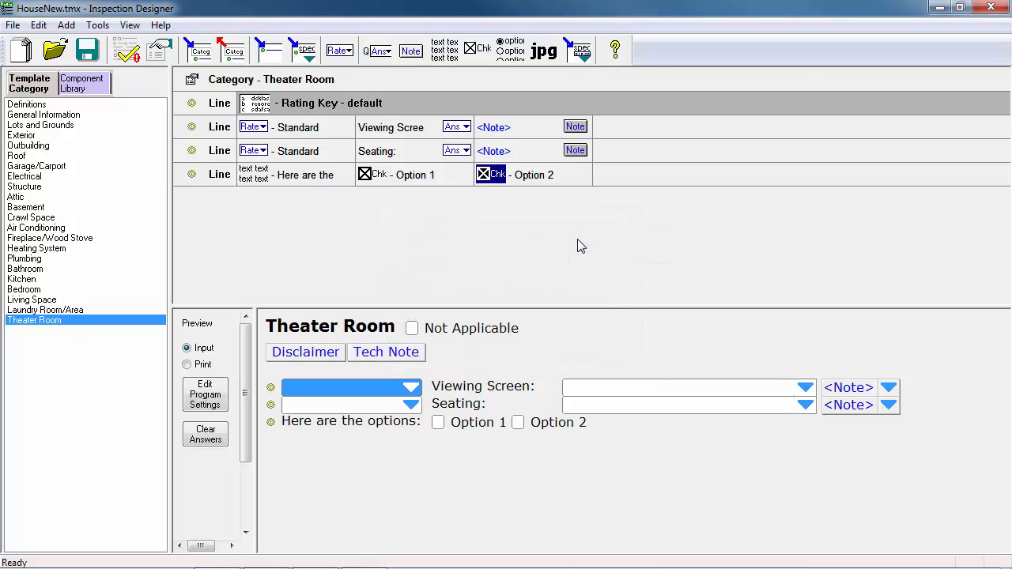
left_click(477, 49)
left_click(480, 302)
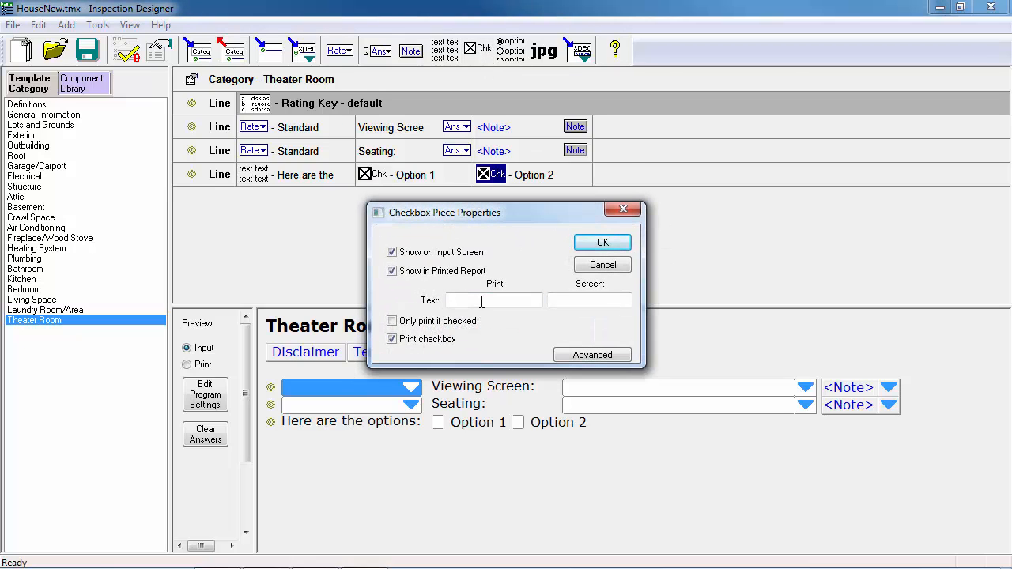
type("Option 3")
left_click(601, 243)
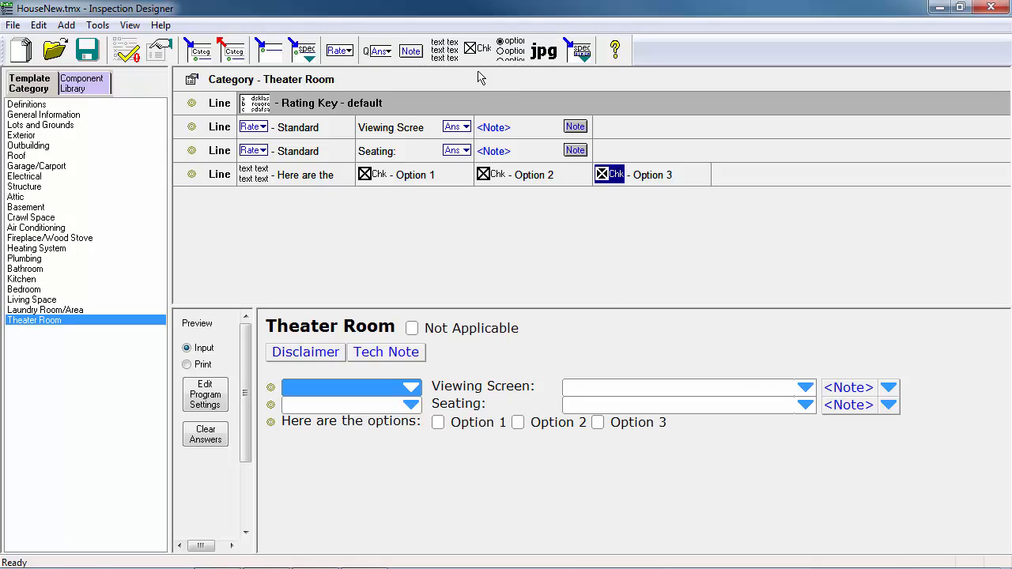
Copy the Option 3 checkbox to the end of the same line and relabel the copy "Option 4".
right_click(606, 181)
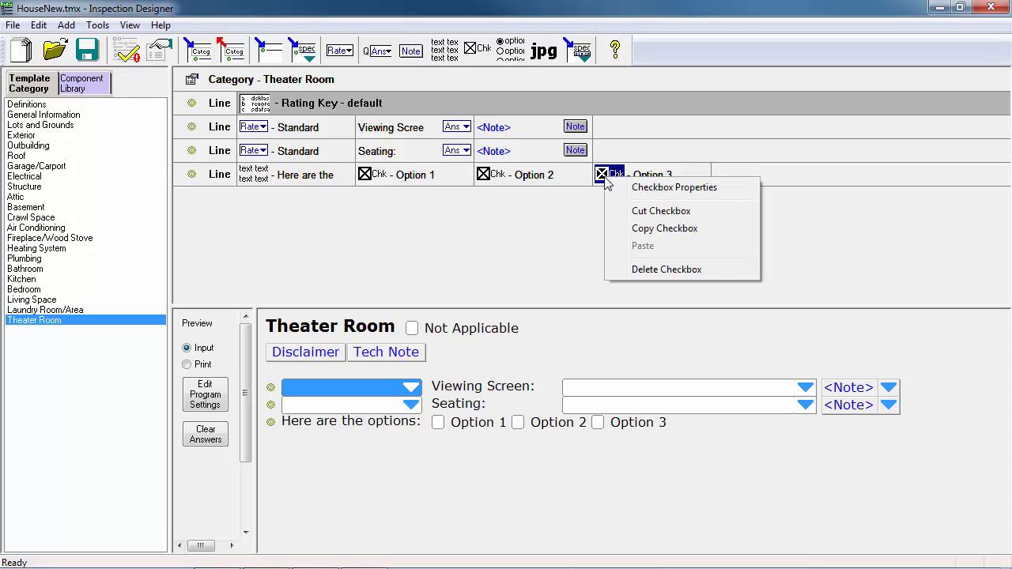
left_click(616, 228)
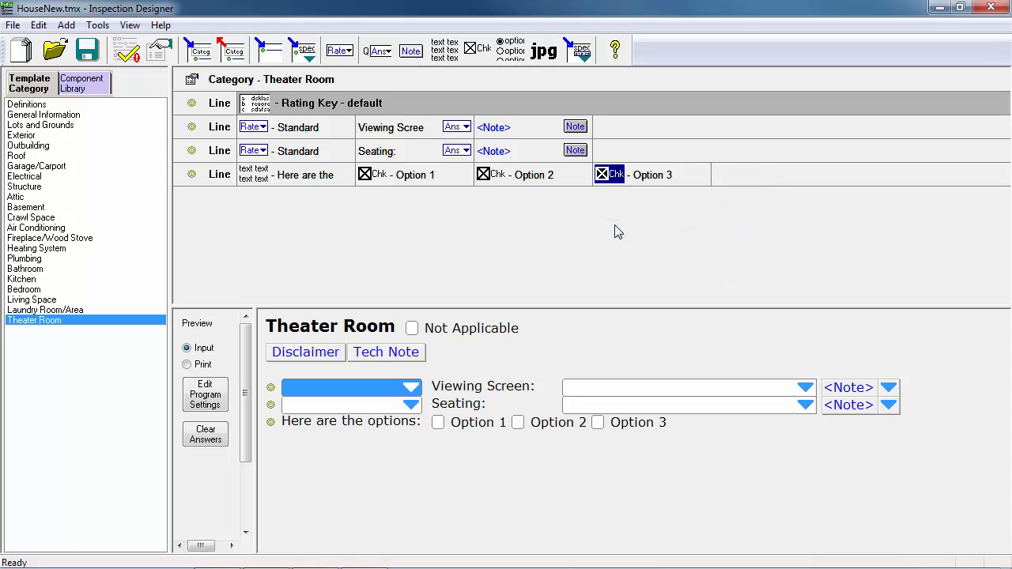
right_click(740, 177)
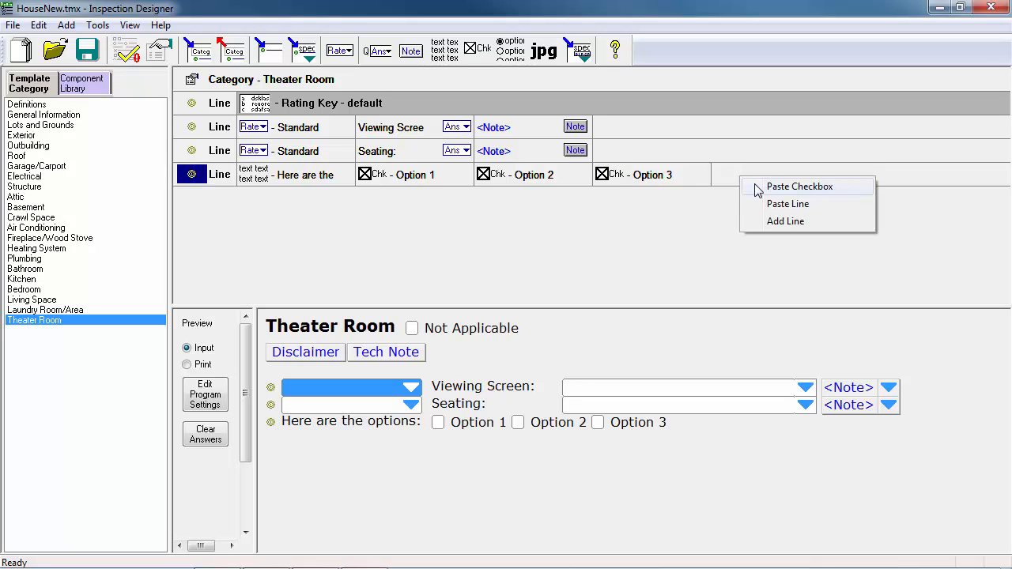
left_click(800, 187)
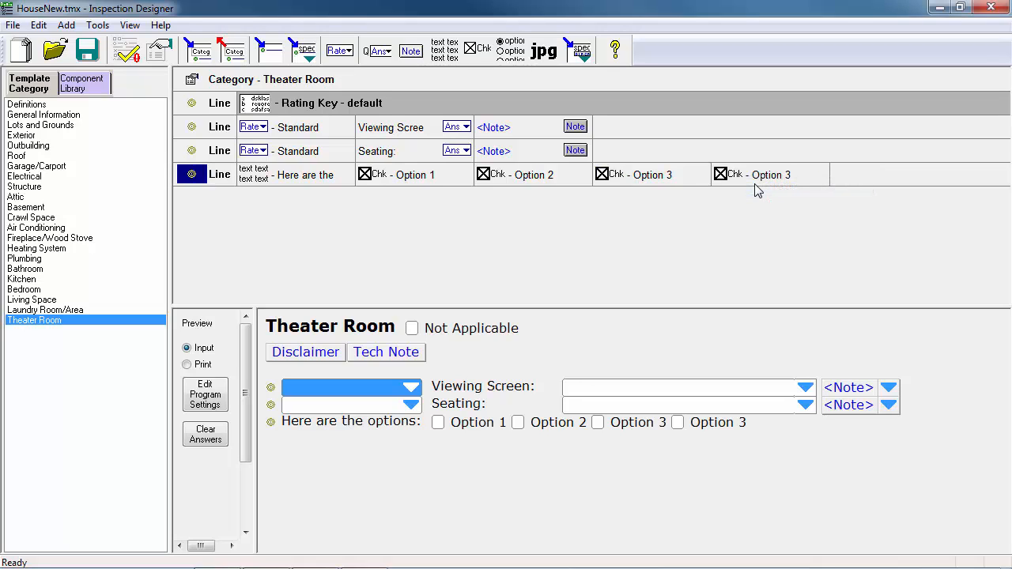
double_click(729, 174)
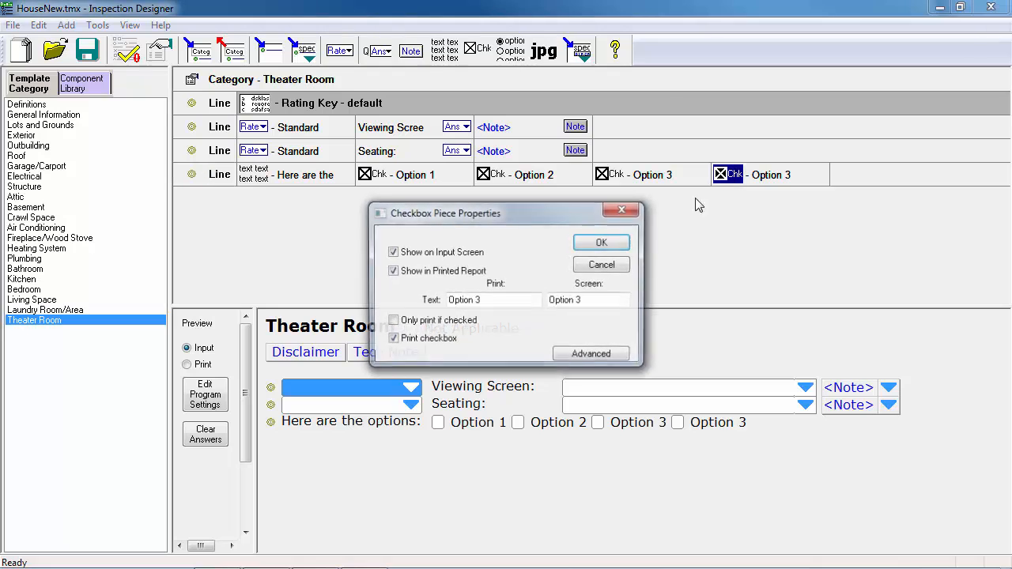
left_click_drag(531, 300, 324, 300)
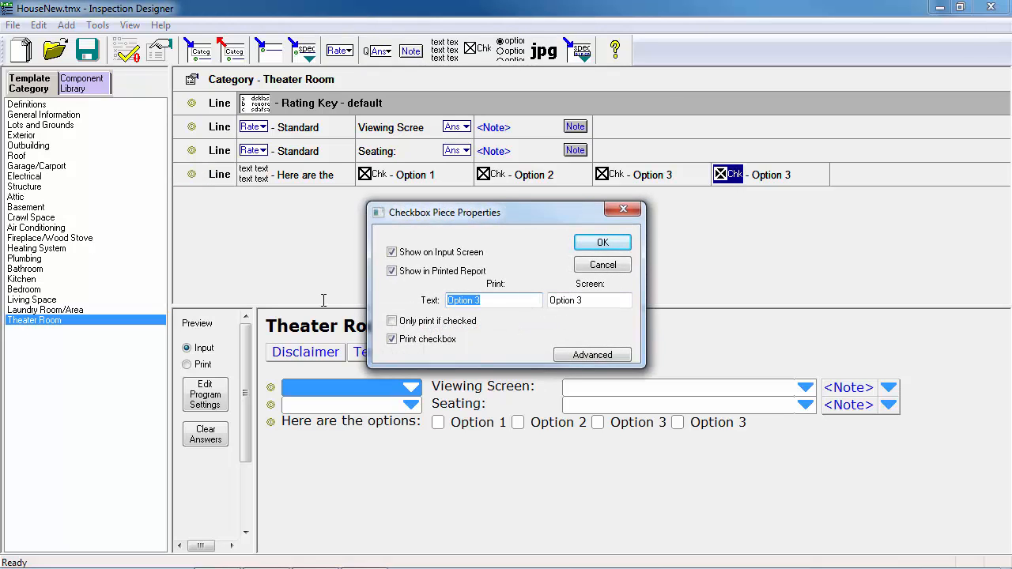
key("BackSpace")
key("Num_Lock")
type("Option 4")
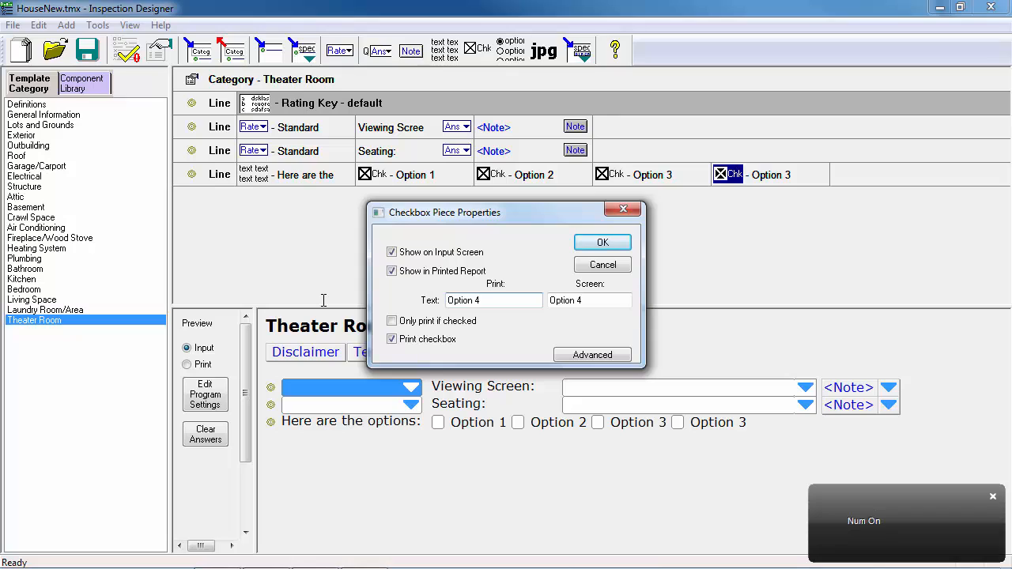
key("Return")
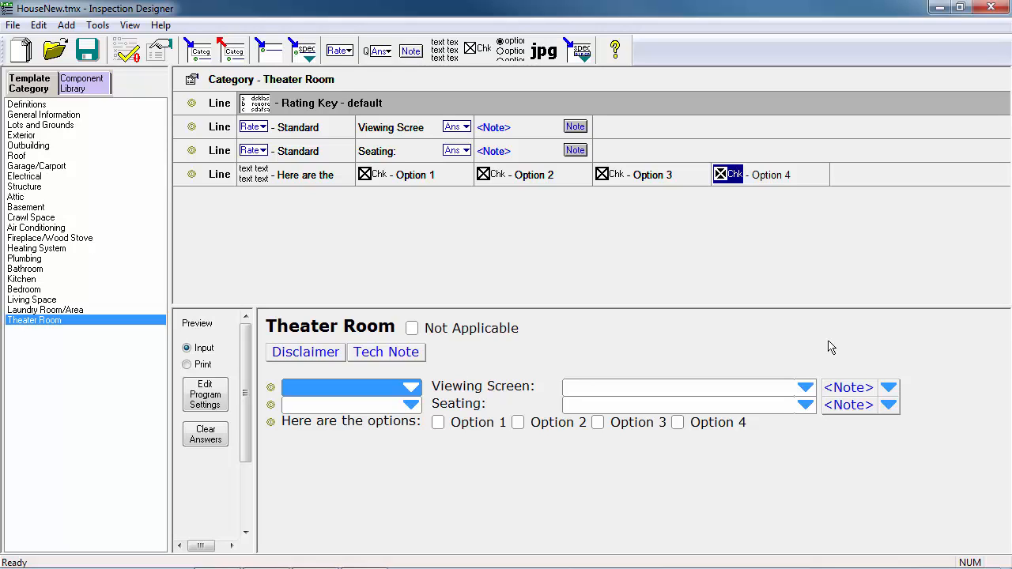
Add another line below the checkboxes and give it a text element reading "These are options:".
left_click(273, 53)
left_click(601, 275)
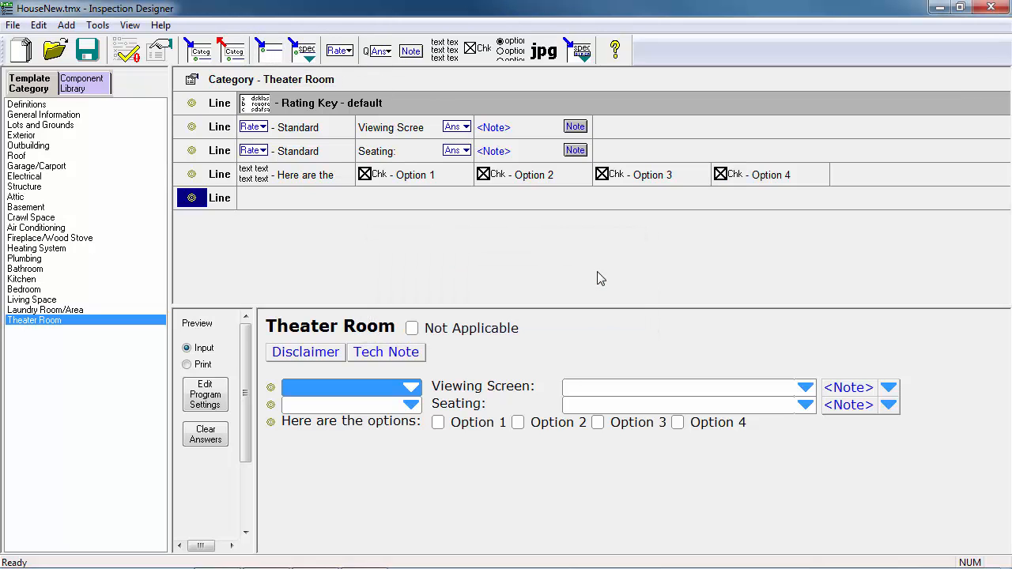
left_click(443, 57)
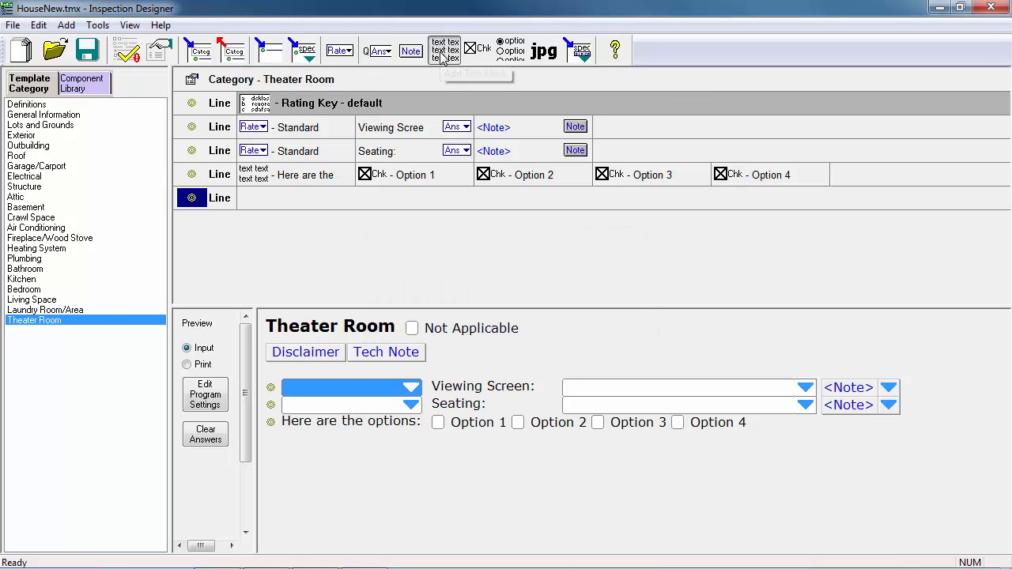
left_click(469, 307)
type("These are options:")
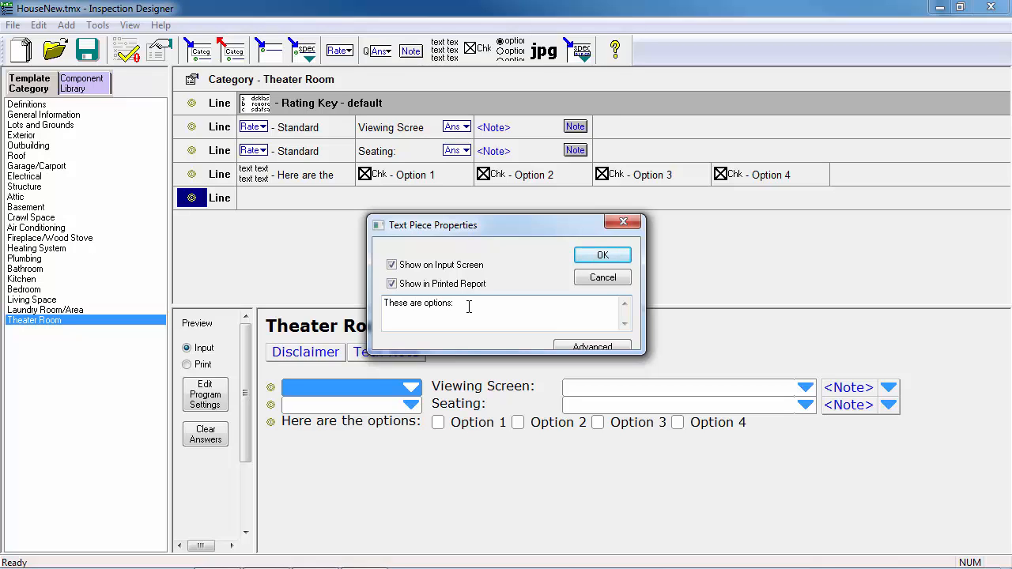
left_click(603, 254)
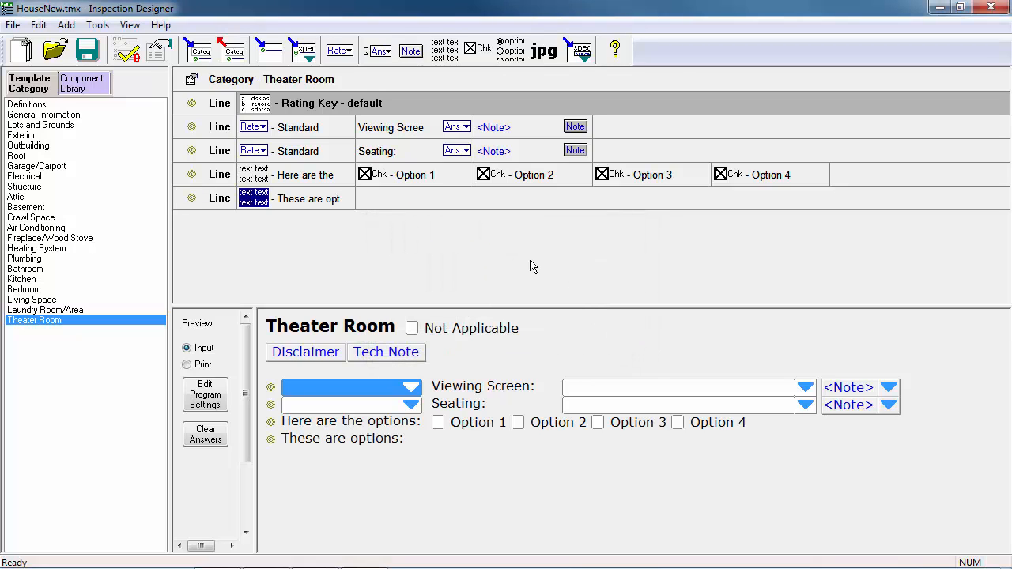
Add an option list with items Option 1, Option 2, Option 3 and Option 4 after the "These are options:" text.
left_click(512, 49)
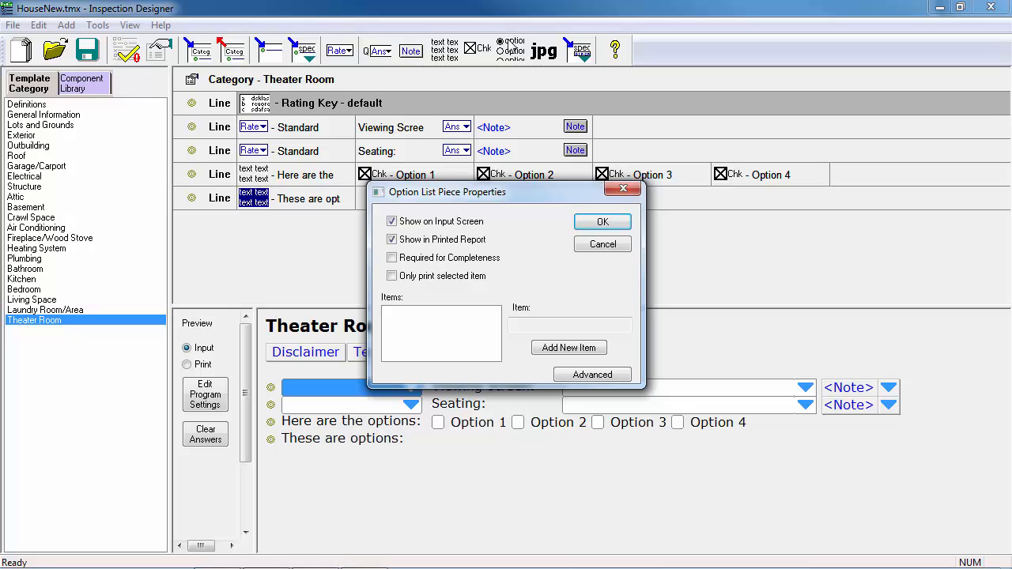
left_click(557, 354)
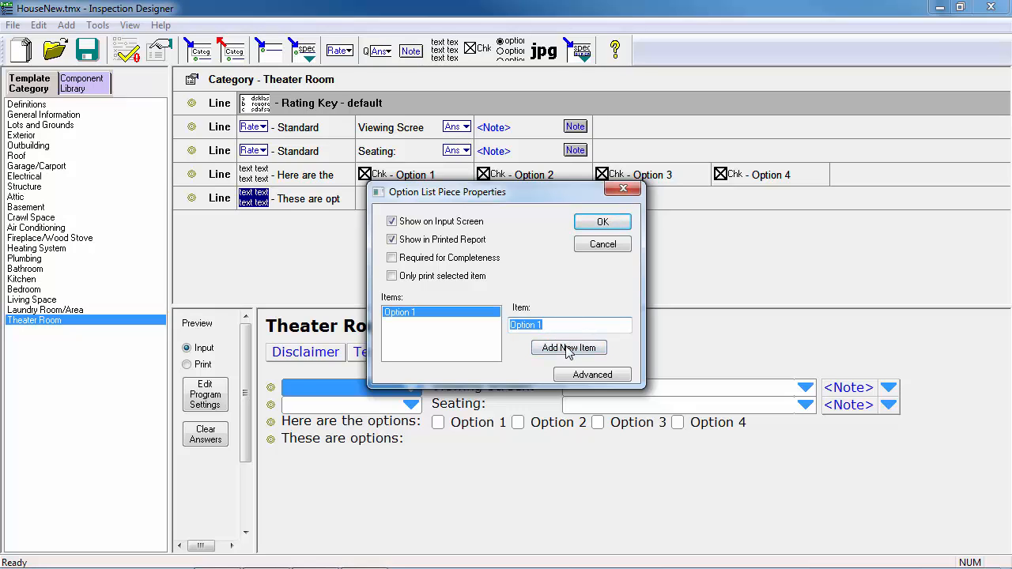
left_click(566, 348)
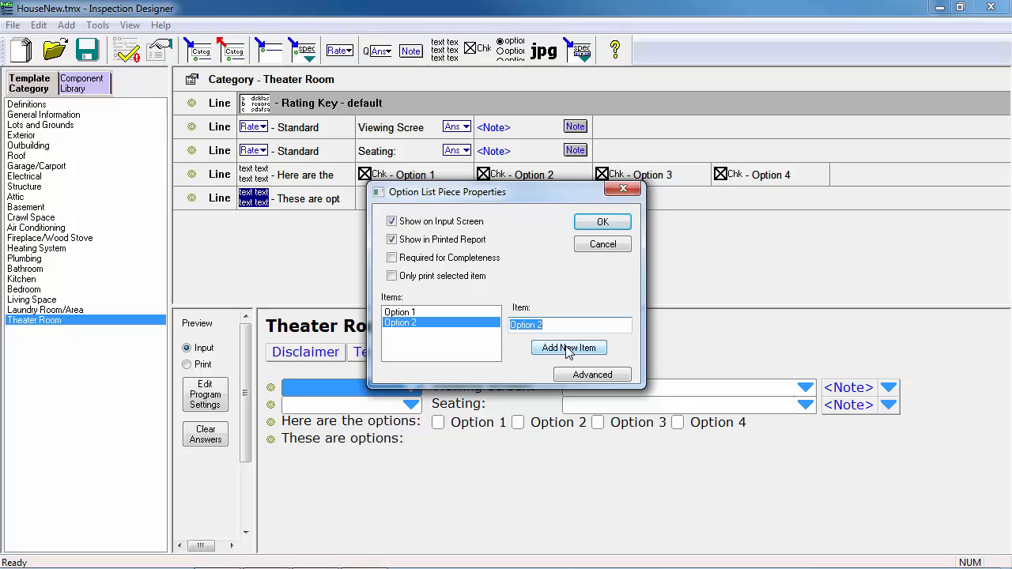
left_click(567, 349)
left_click(566, 349)
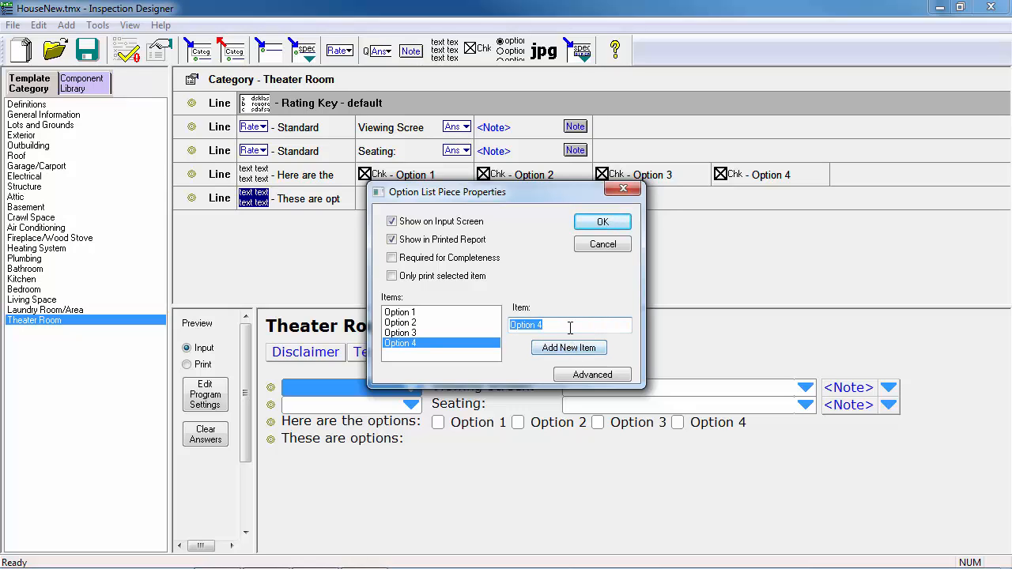
left_click(570, 326)
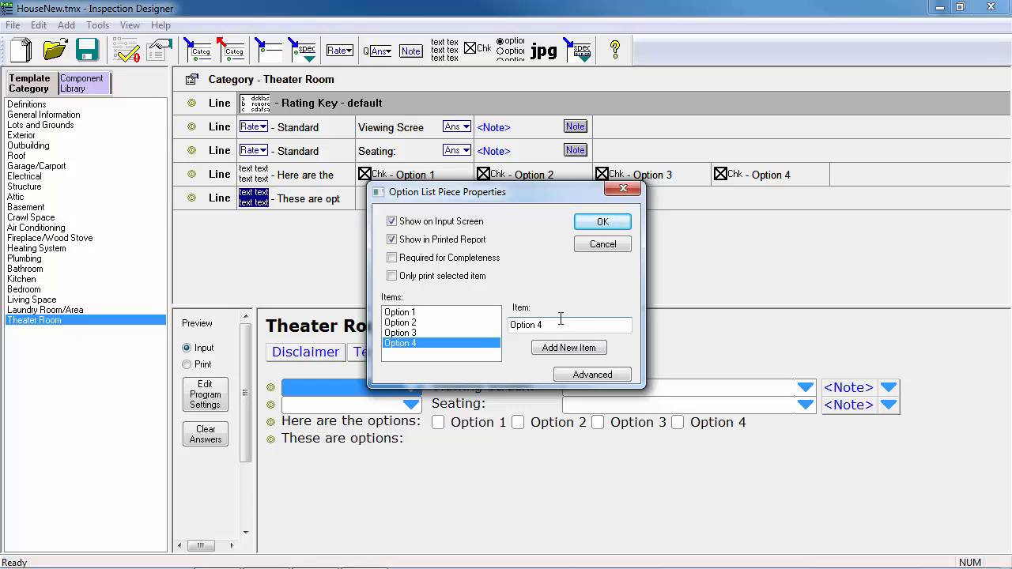
left_click(586, 225)
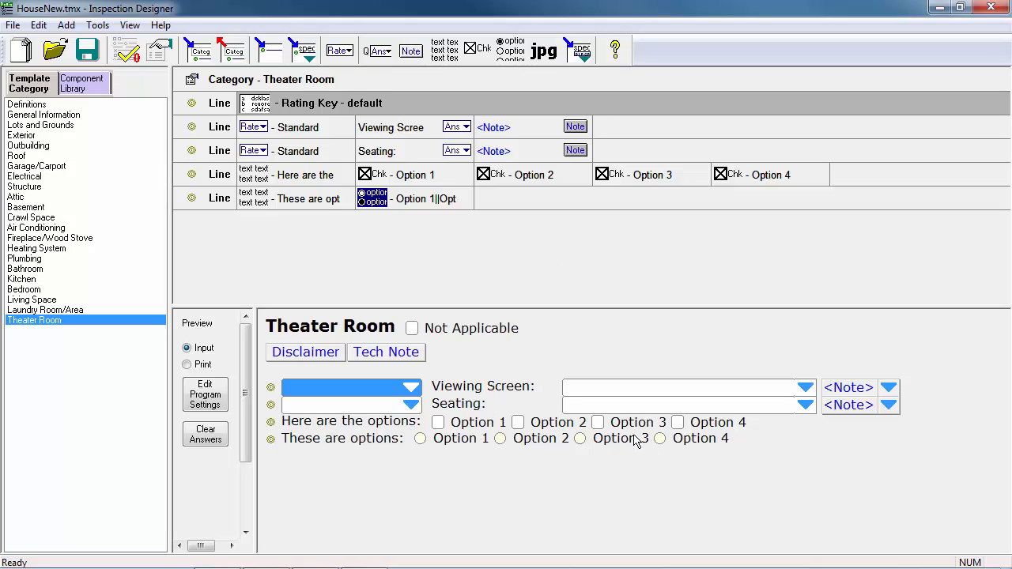
Test the input preview by selecting different options in the option list and marking the Option 2 and Option 3 checkboxes.
left_click(501, 439)
left_click(588, 441)
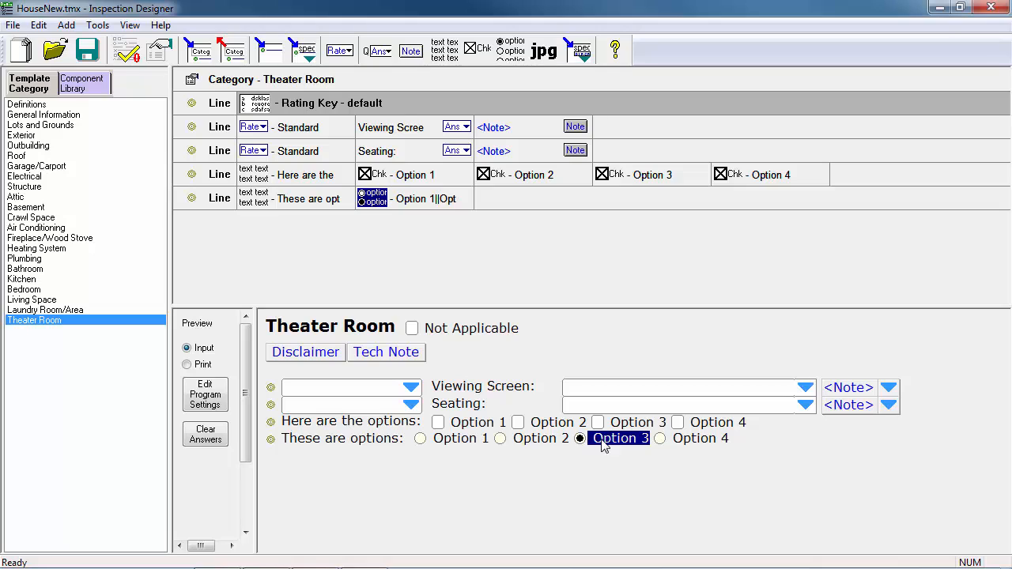
left_click(658, 439)
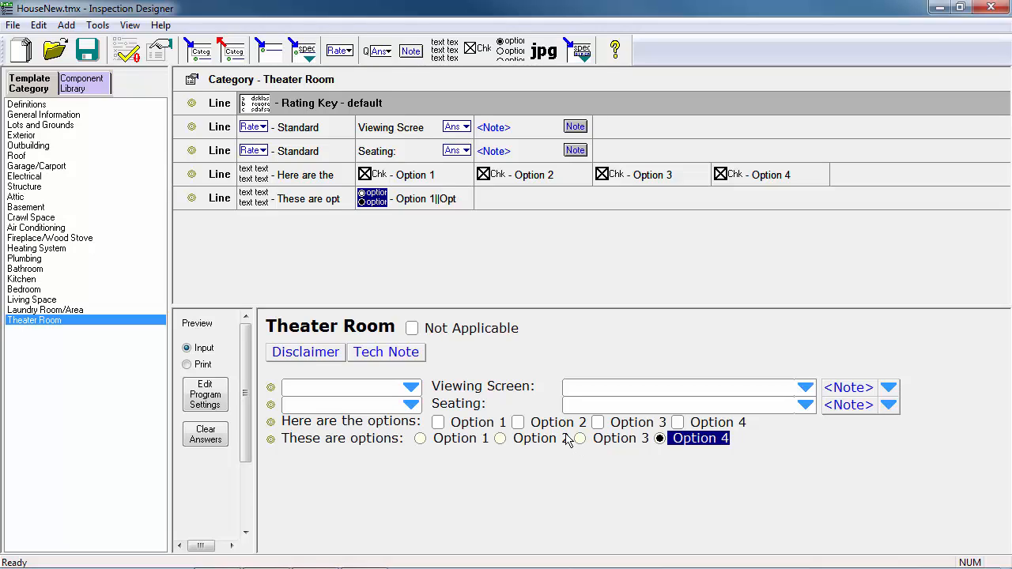
left_click(519, 424)
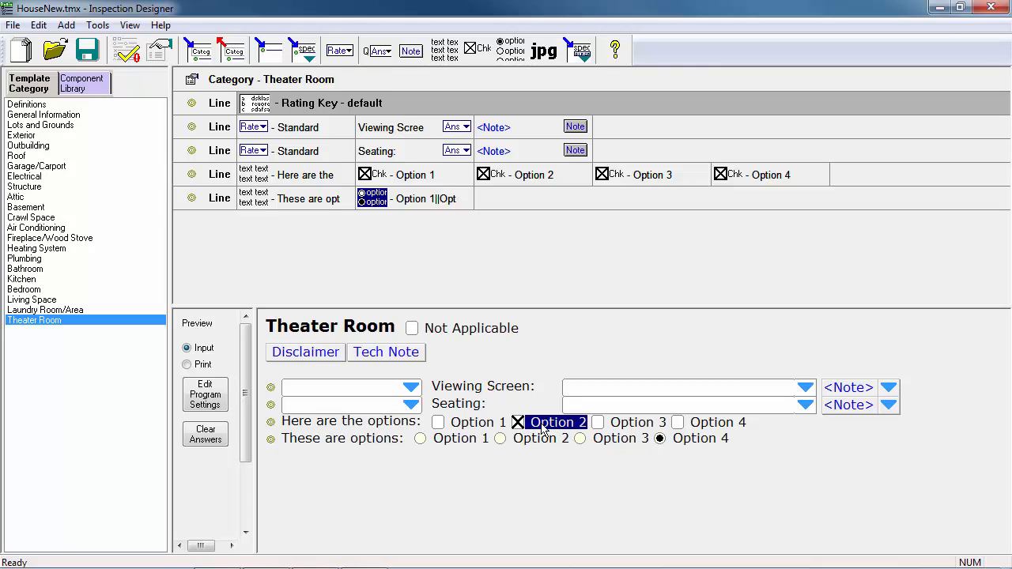
left_click(599, 424)
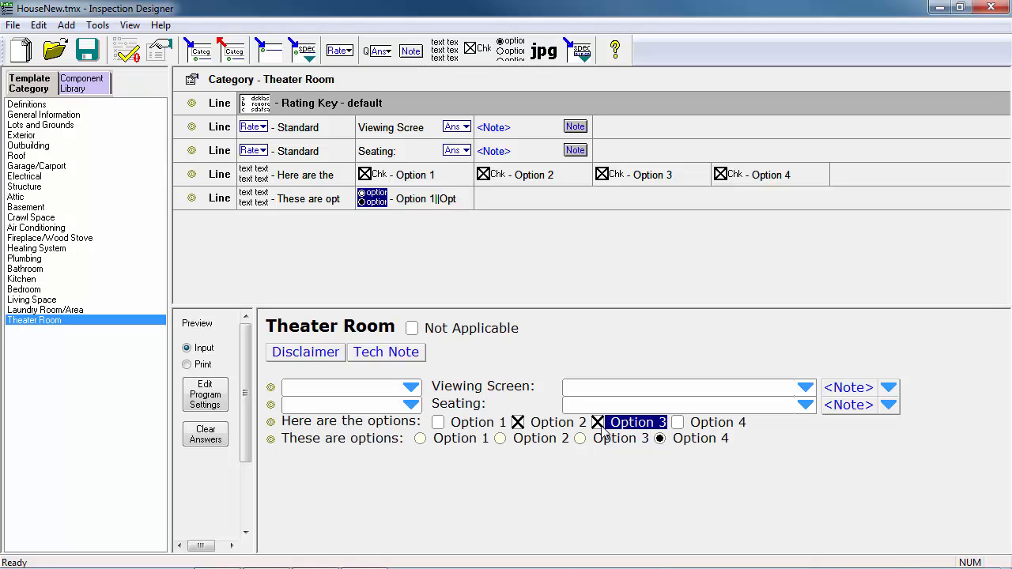
Insert a new standard line after the Section End line at the end of the General Information category.
left_click(71, 116)
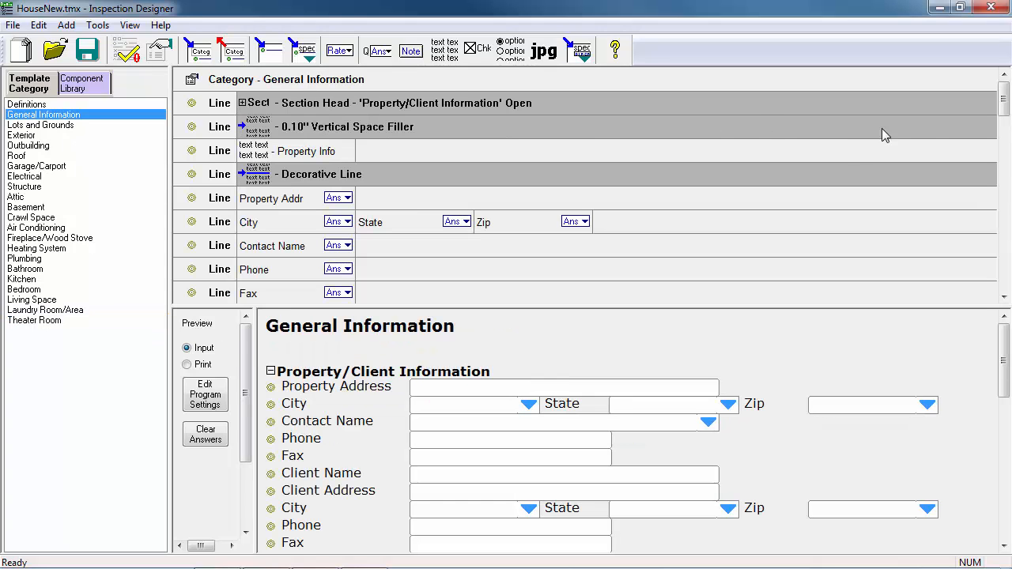
left_click_drag(1001, 105, 1001, 272)
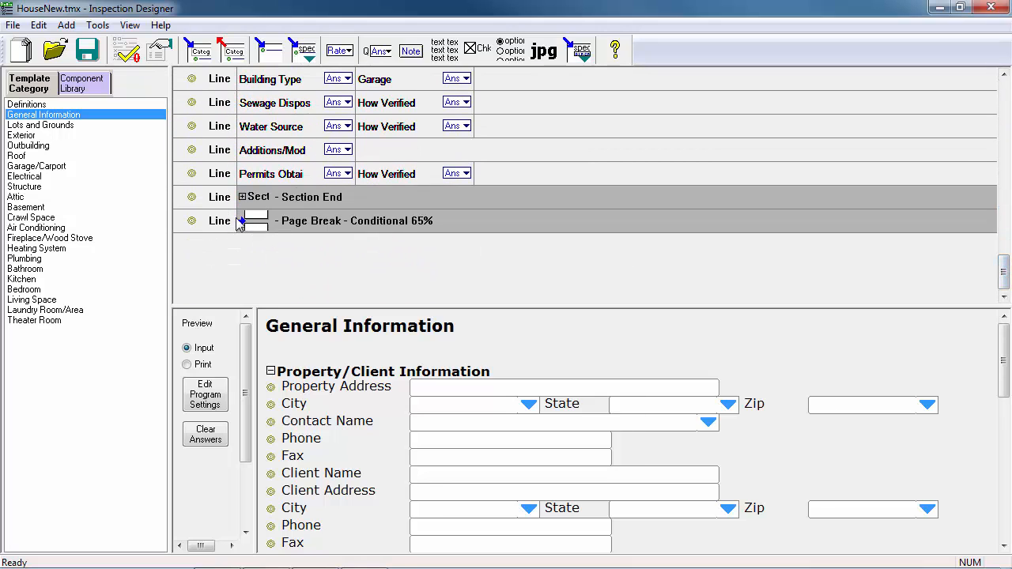
left_click(208, 204)
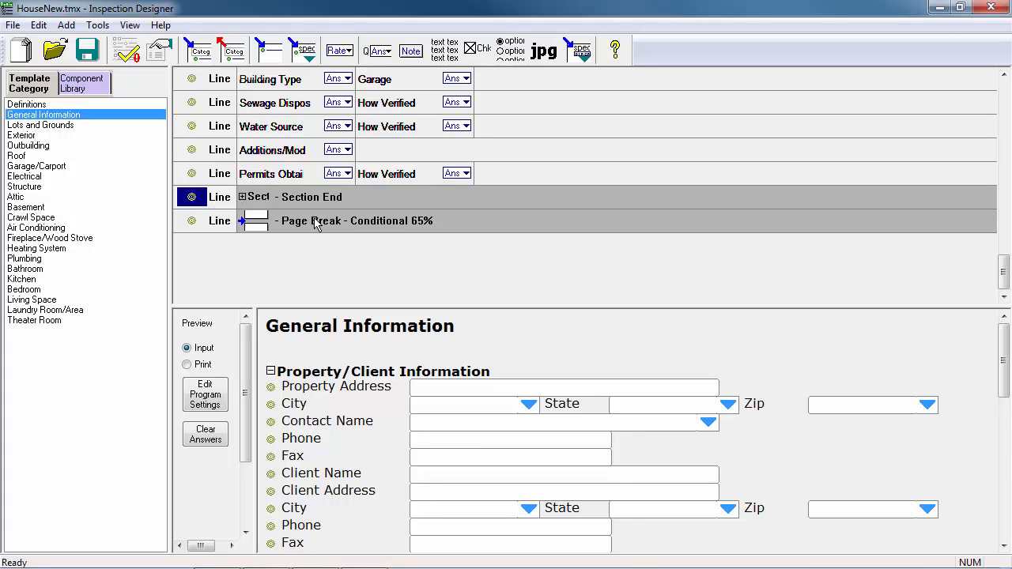
left_click(275, 61)
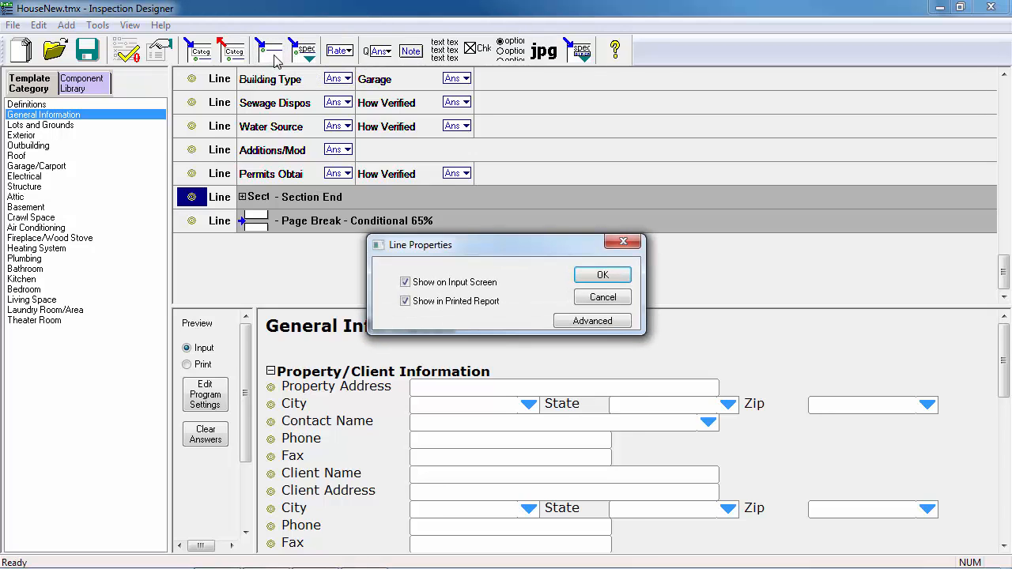
left_click(586, 273)
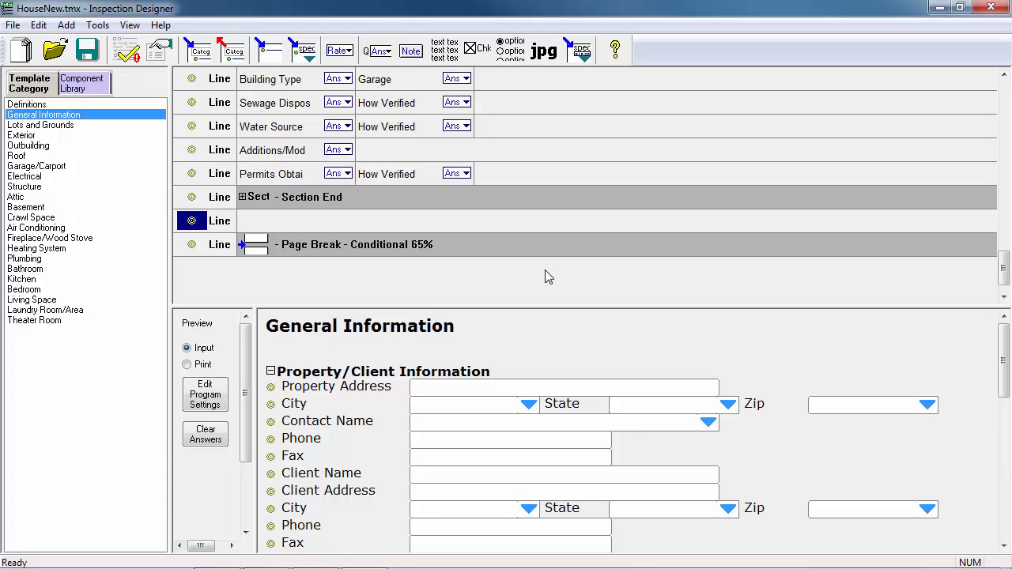
Add an Electronic Signature element with its default properties to the new line and check it in the input preview.
left_click(67, 26)
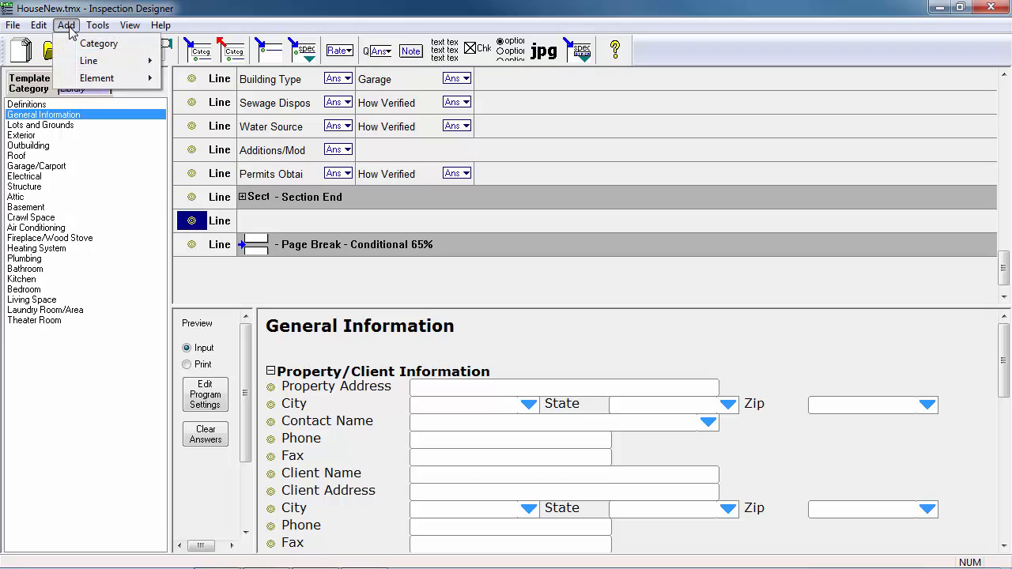
mouse_move(119, 78)
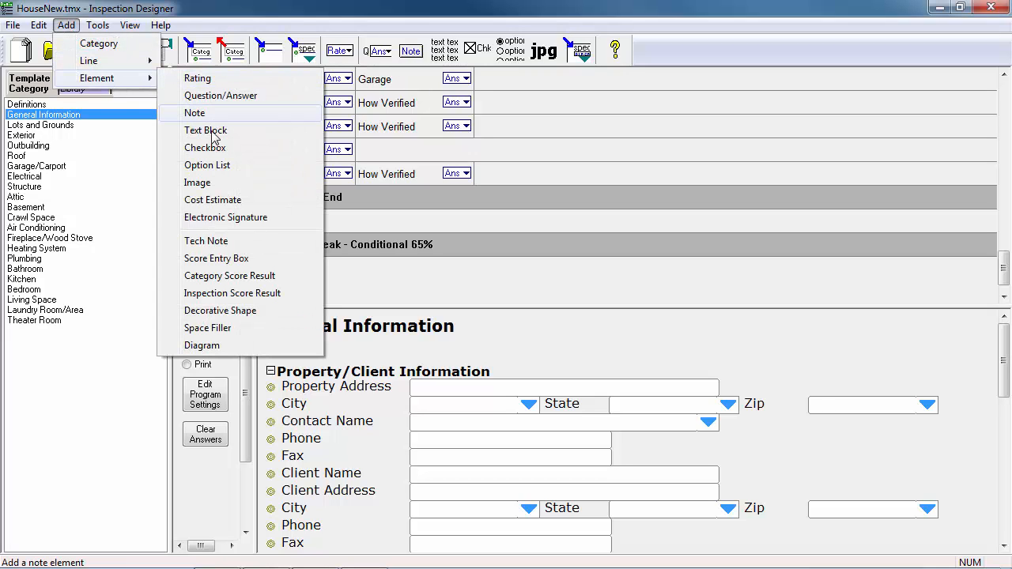
left_click(247, 218)
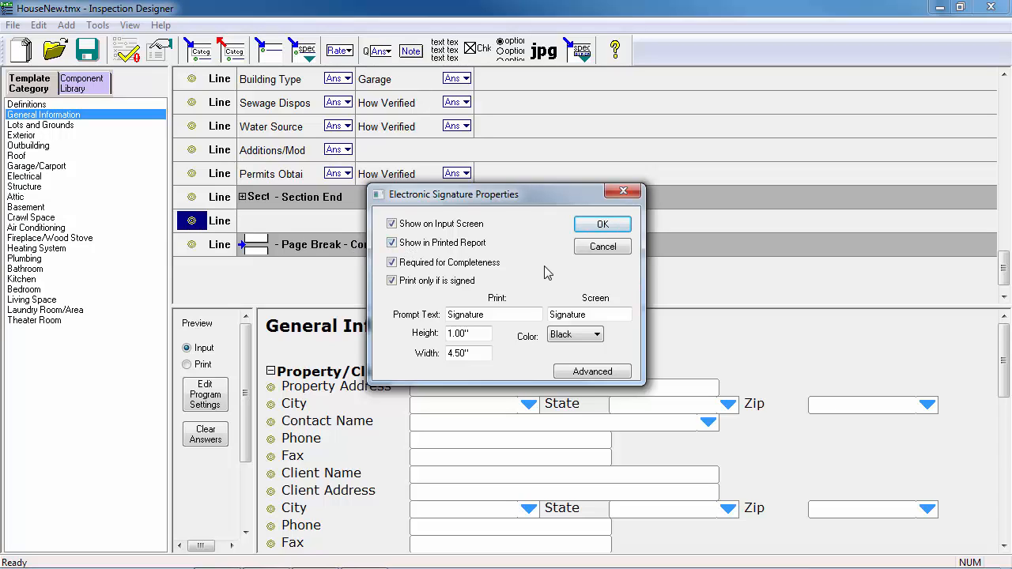
left_click(589, 227)
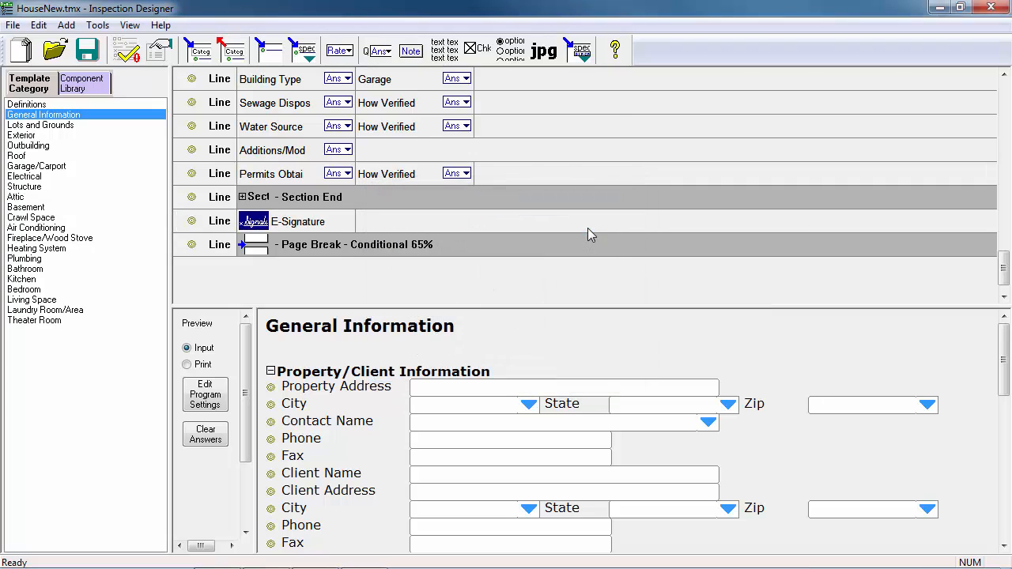
left_click_drag(1004, 360, 1007, 521)
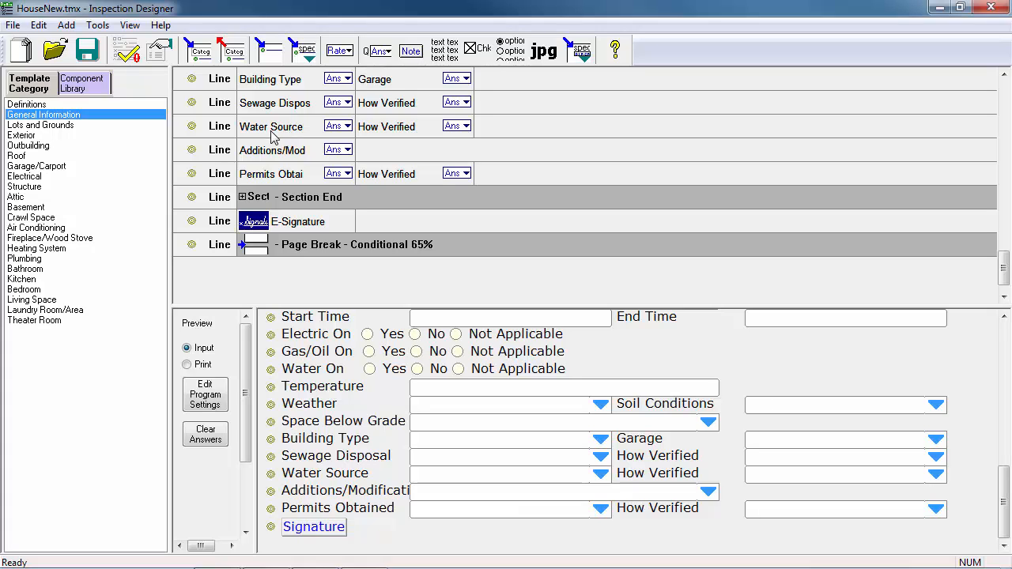
Move the E-Signature line between the Water Source and Additions/Modifications lines.
left_click(193, 222)
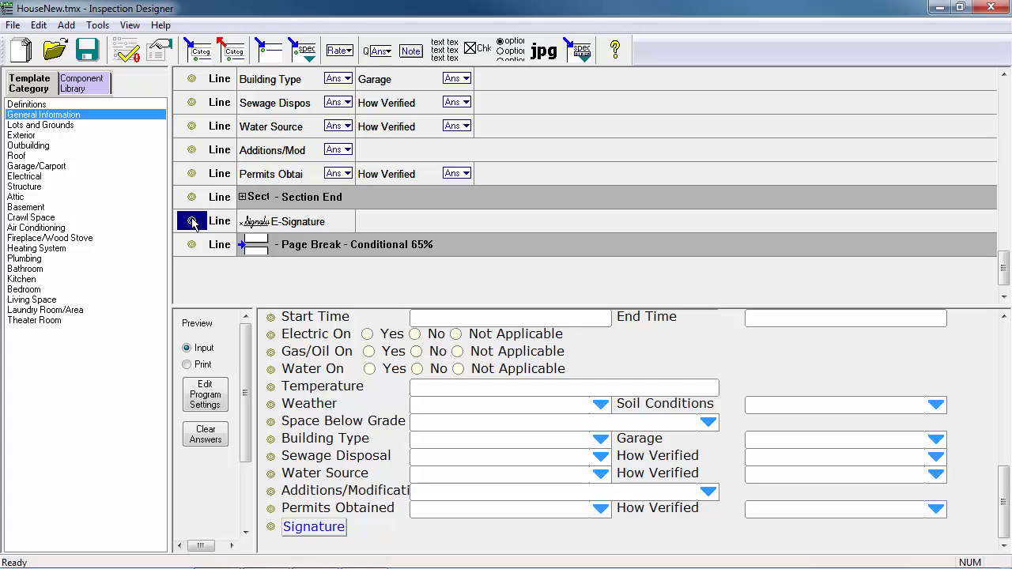
left_click_drag(193, 222, 201, 149)
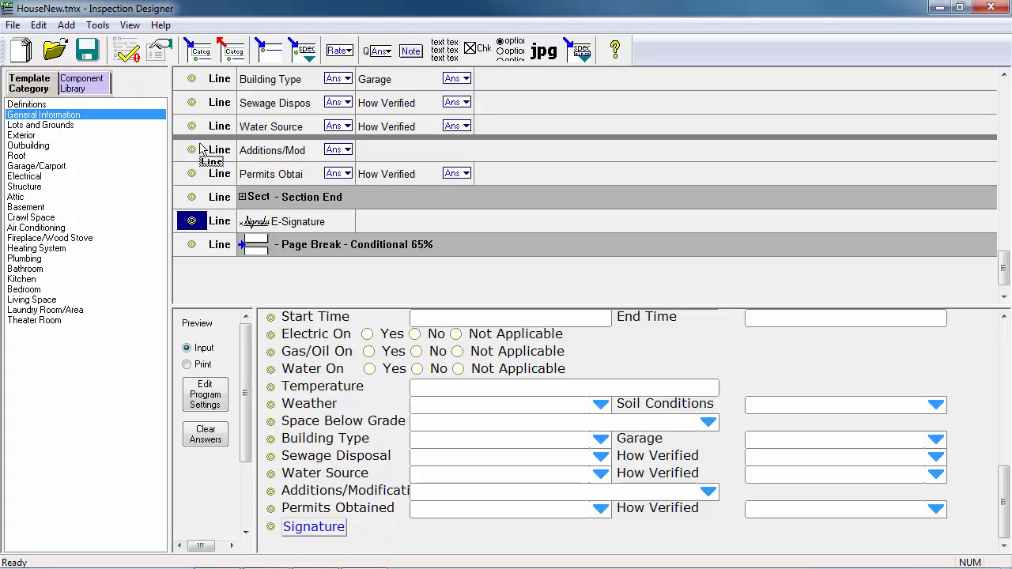
left_click_drag(201, 149, 201, 150)
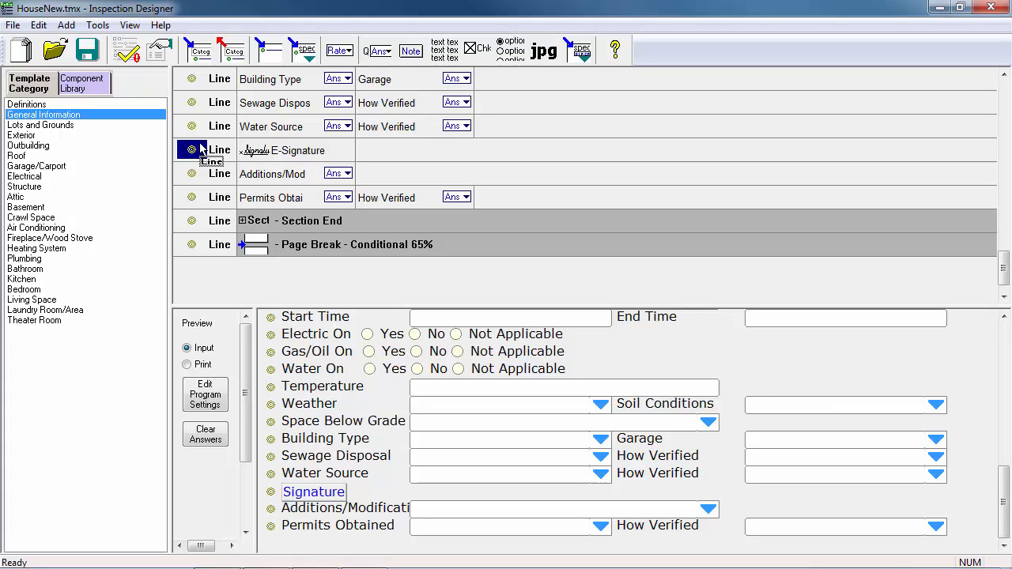
left_click_drag(202, 149, 202, 149)
Turn off the optional setting of the page break at the end of General Information, making it a hard break.
double_click(261, 247)
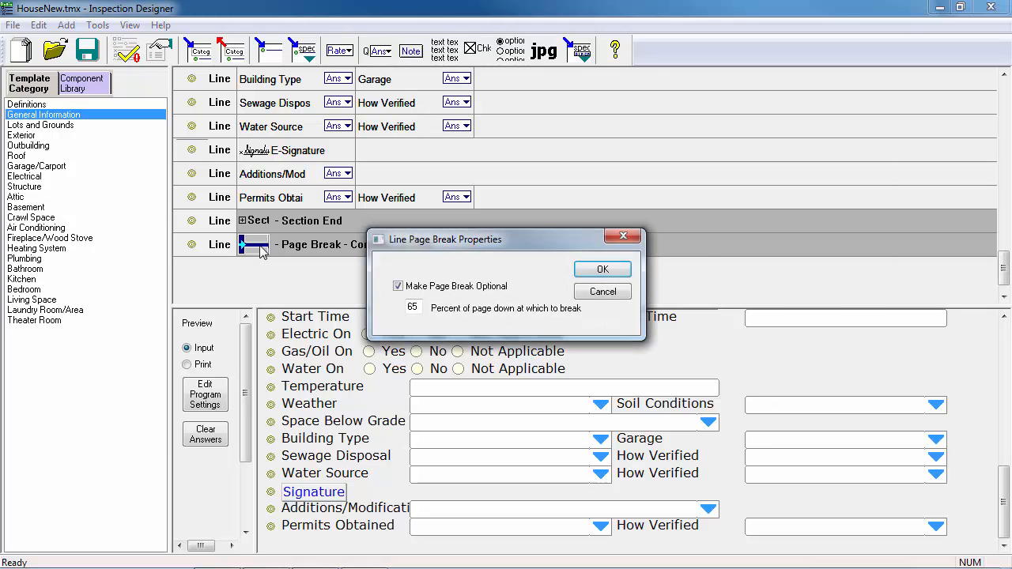
left_click(398, 287)
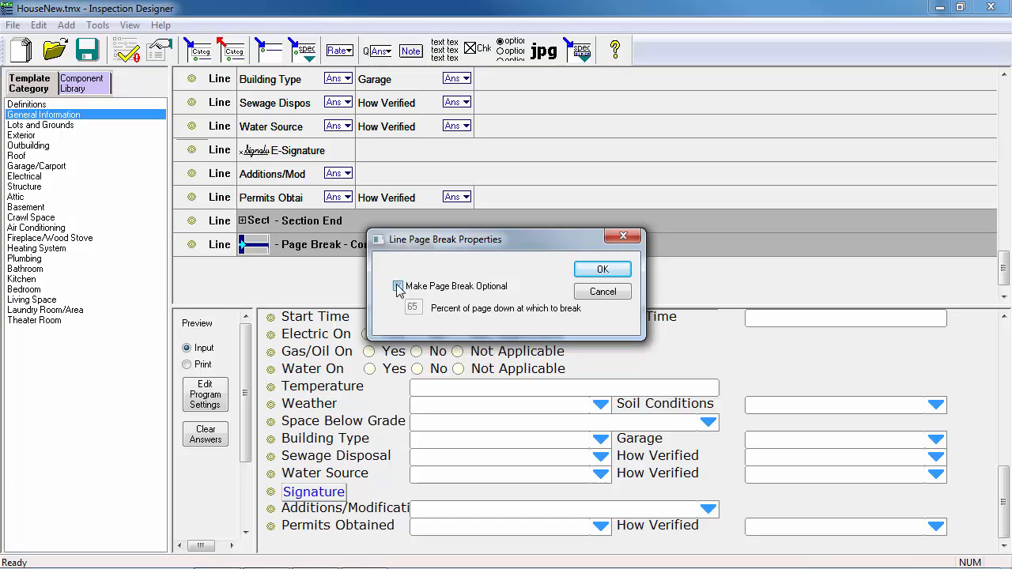
left_click(618, 270)
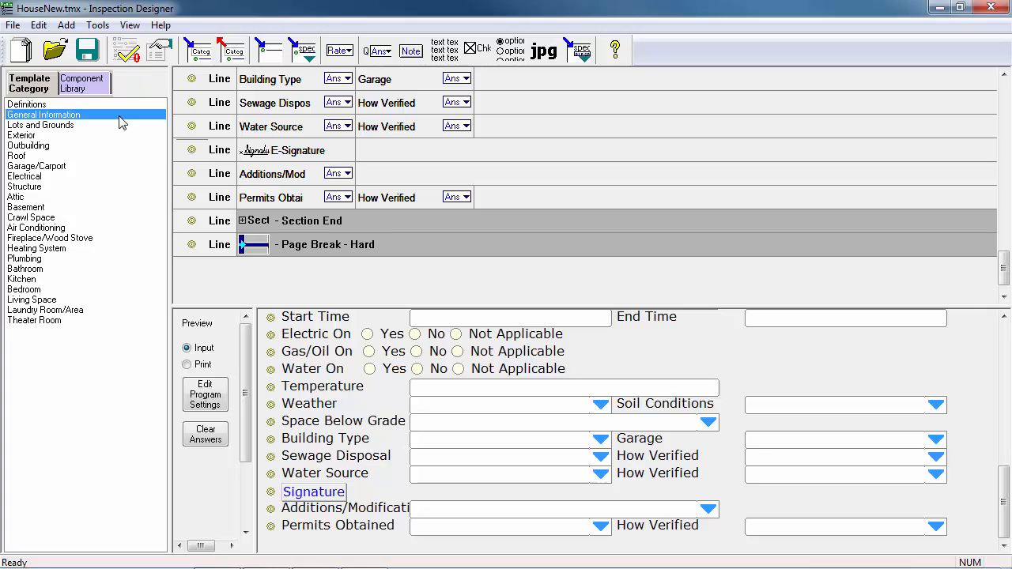
Create a new component named "Theater" in the Component Library.
left_click(96, 88)
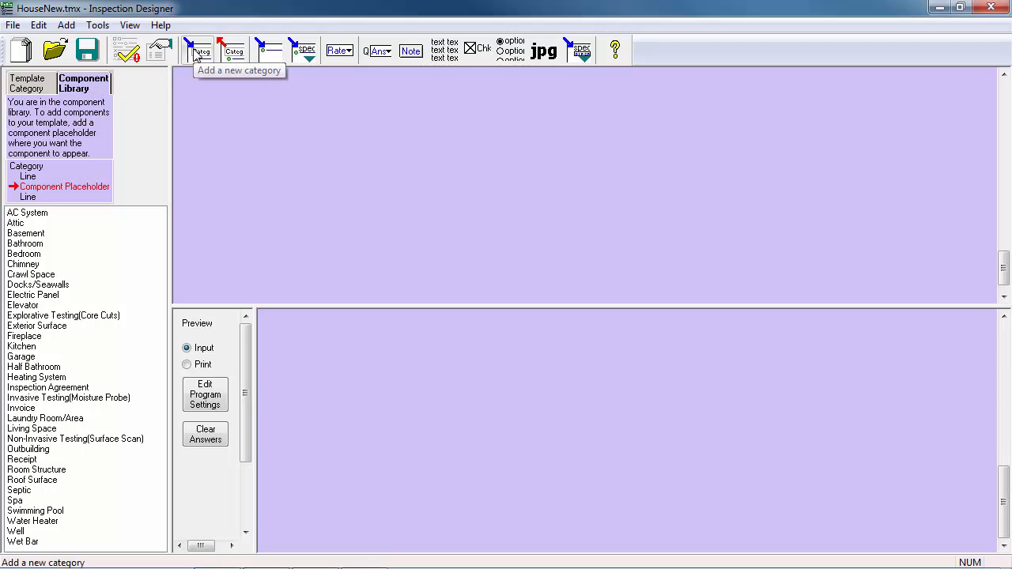
left_click(194, 54)
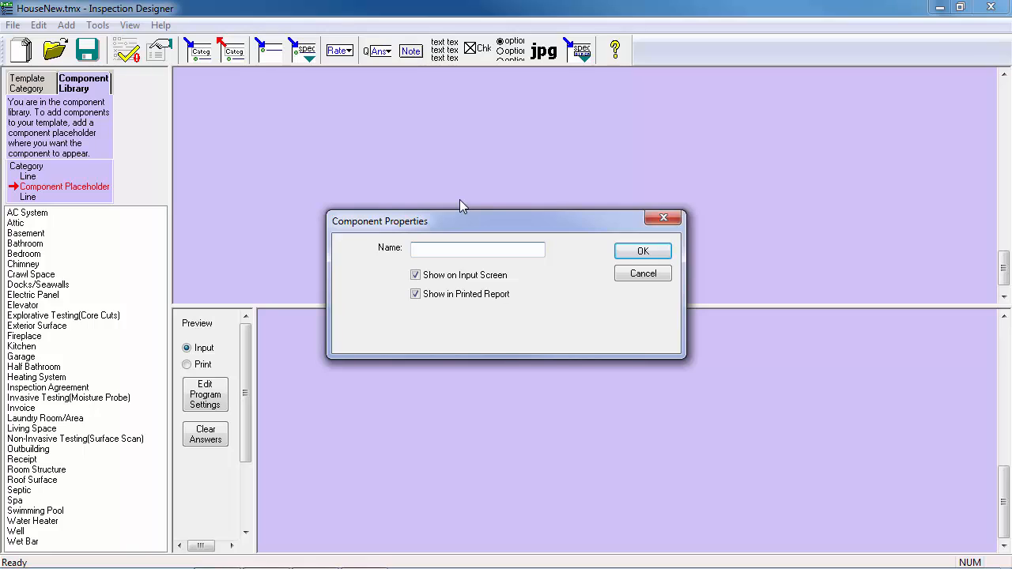
type("Theater")
left_click(668, 252)
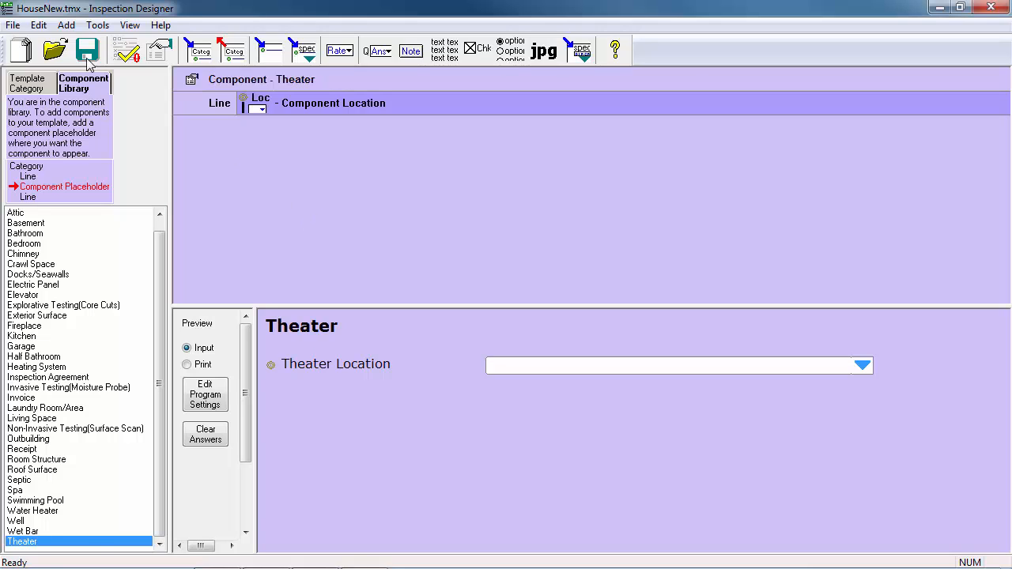
Add an input screen section head with the heading text "Theater" to the Theater component.
left_click(65, 24)
mouse_move(80, 63)
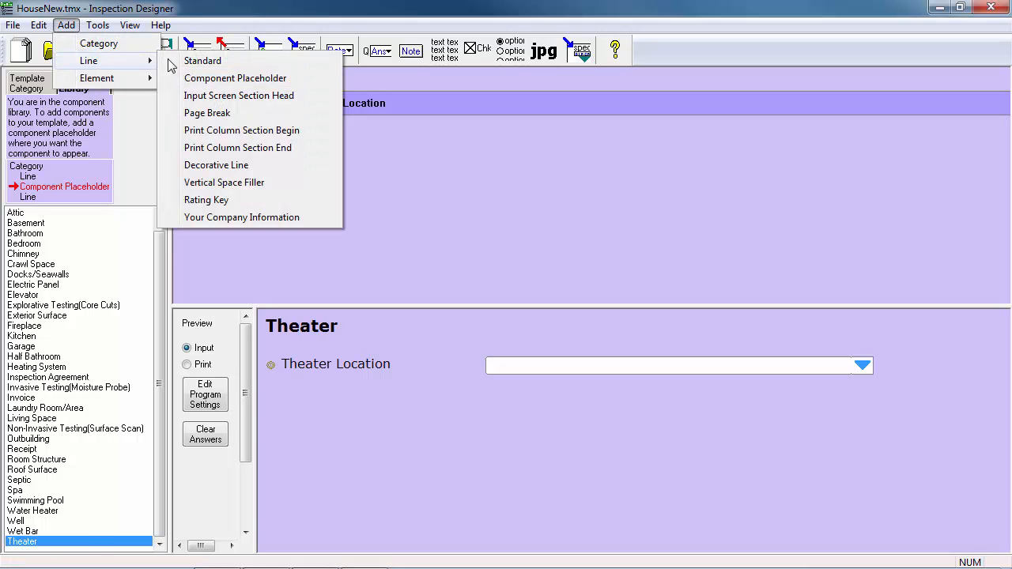
left_click(222, 96)
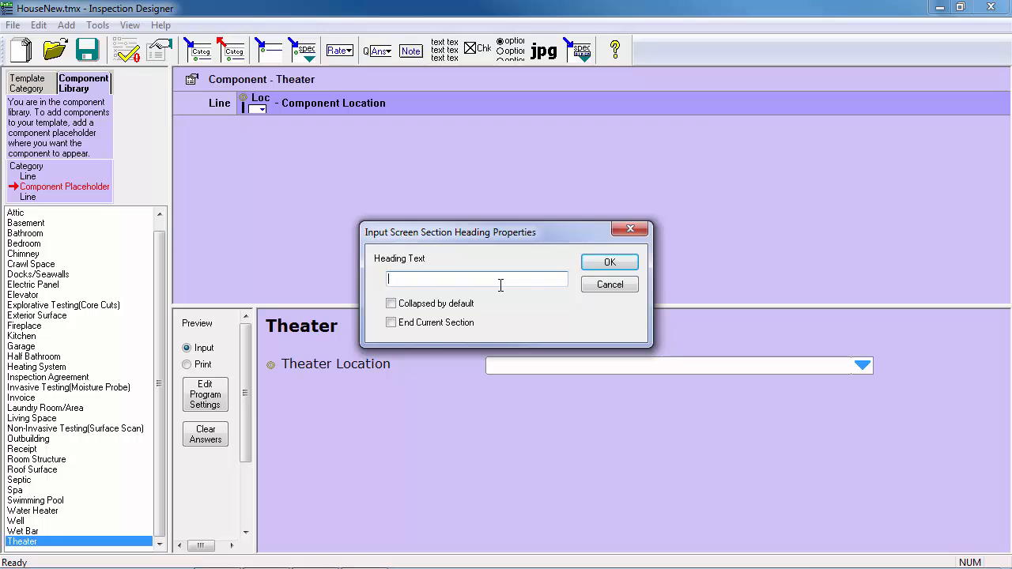
type("Theater")
left_click(626, 268)
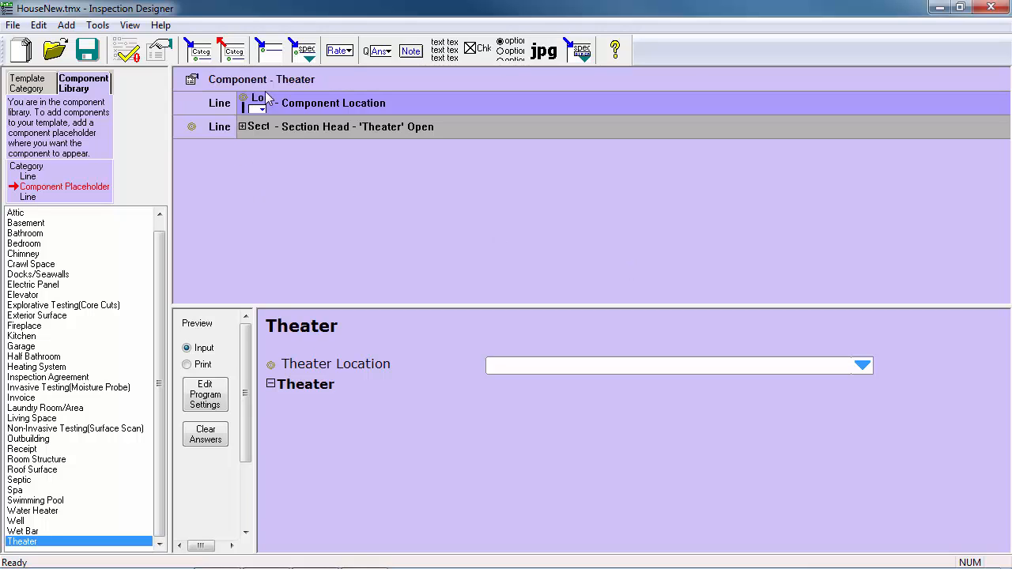
Add a standard line below the Theater section head and give it a Standard rating element.
left_click(270, 57)
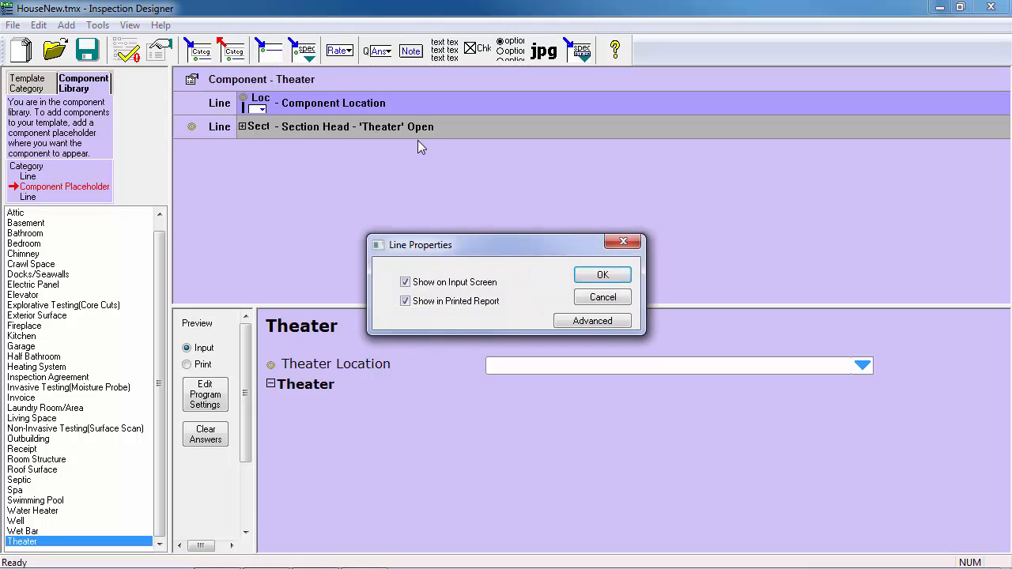
key("Return")
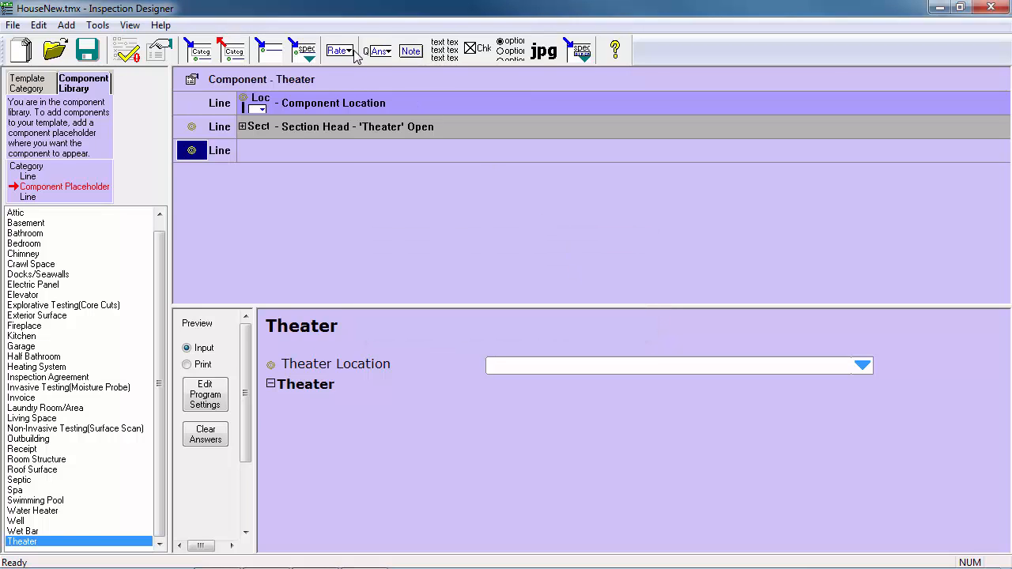
left_click(340, 51)
left_click(612, 268)
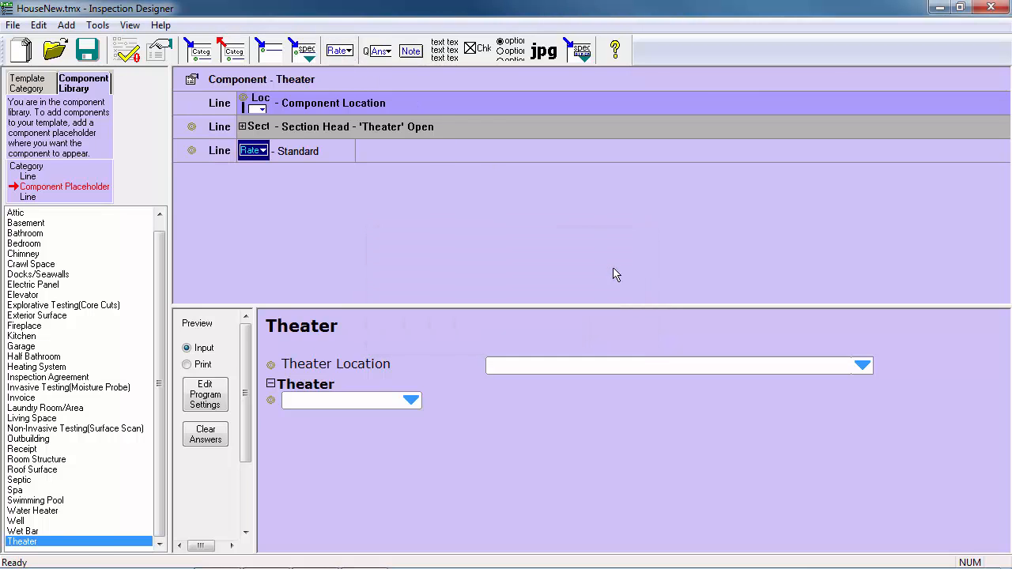
Add a question/answer element with the prompt "Ceilings:" and a note element to the rating line of the Theater component.
left_click(377, 51)
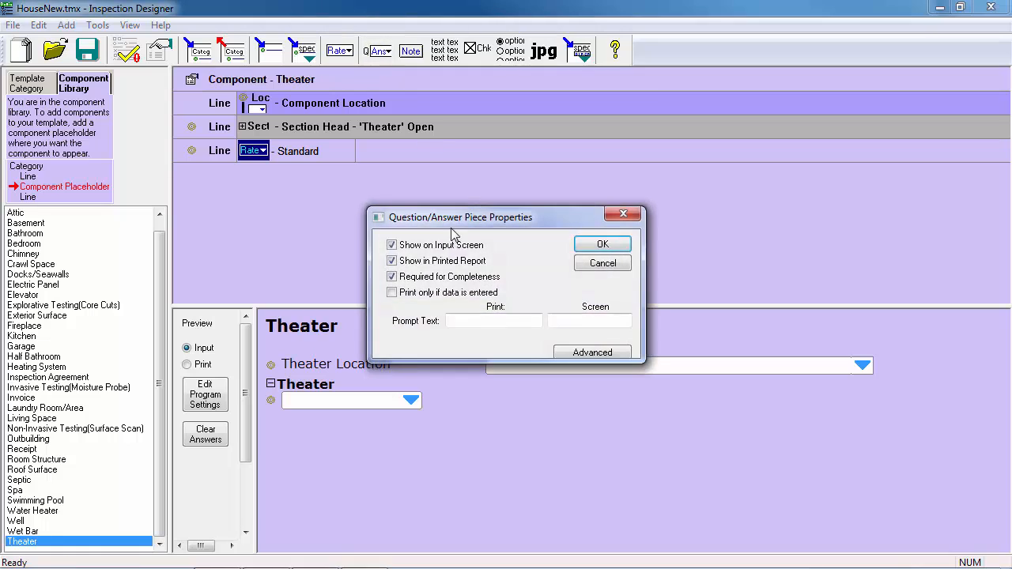
left_click(478, 320)
type("ce")
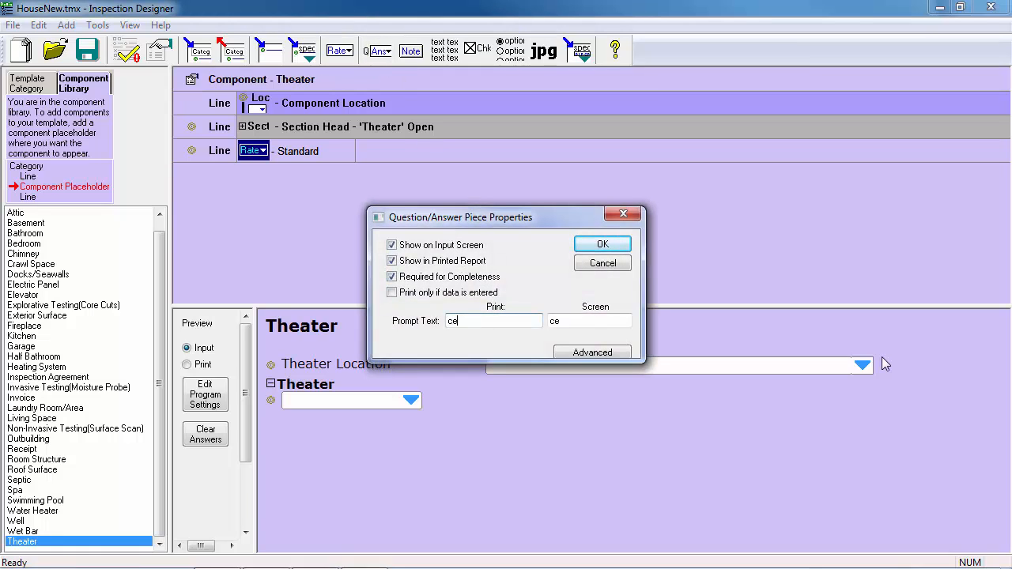
key("BackSpace")
key("BackSpace")
type("Ceilings:")
left_click(602, 245)
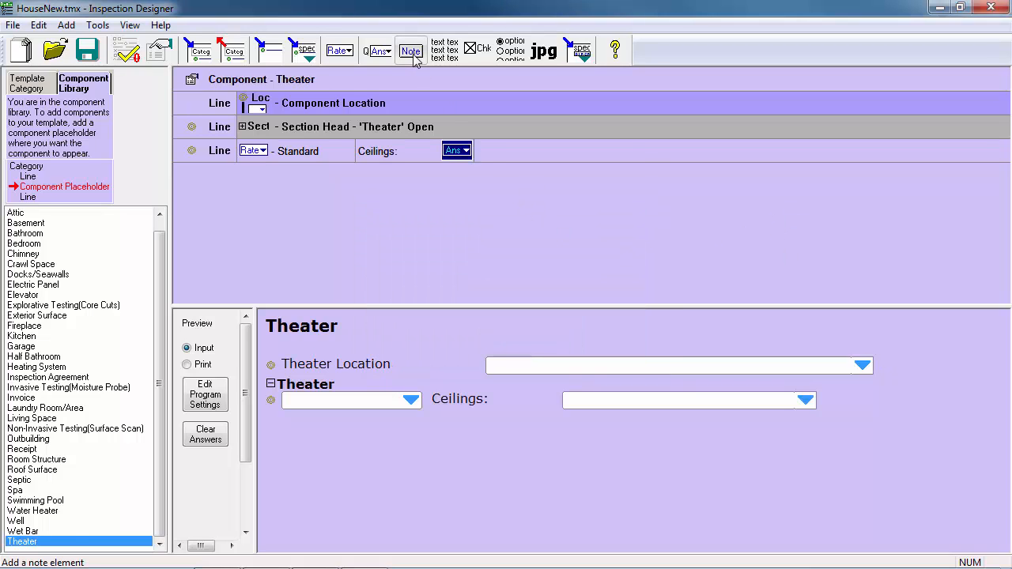
left_click(413, 54)
left_click(607, 245)
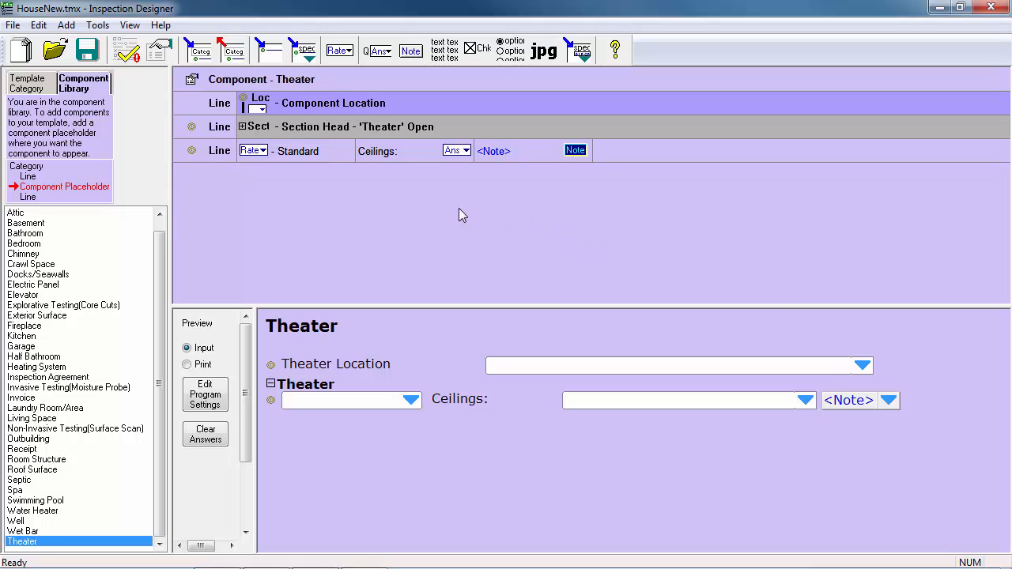
Copy the Ceilings line and paste the duplicate directly below it in the Theater component.
right_click(194, 152)
left_click(232, 221)
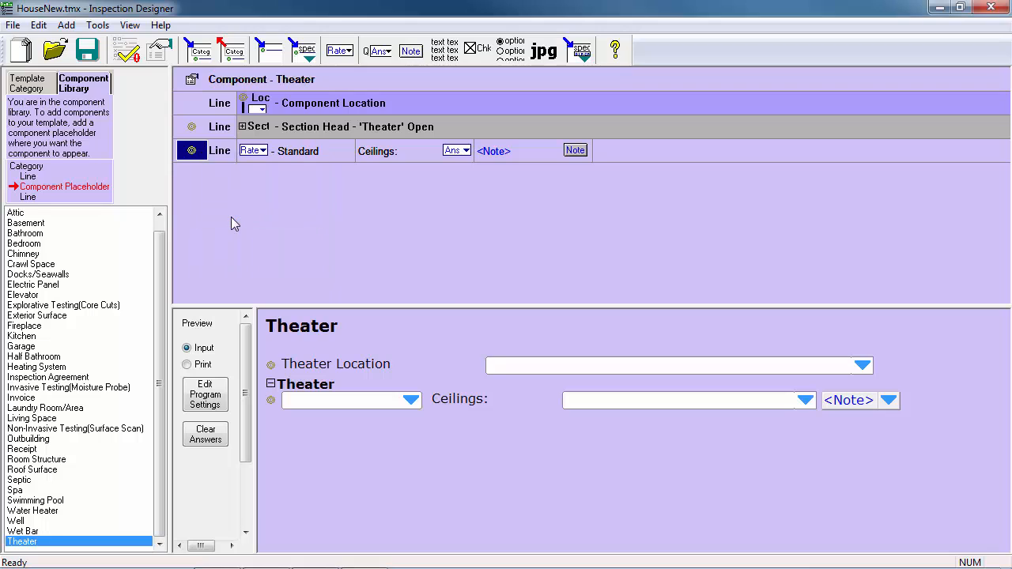
right_click(207, 182)
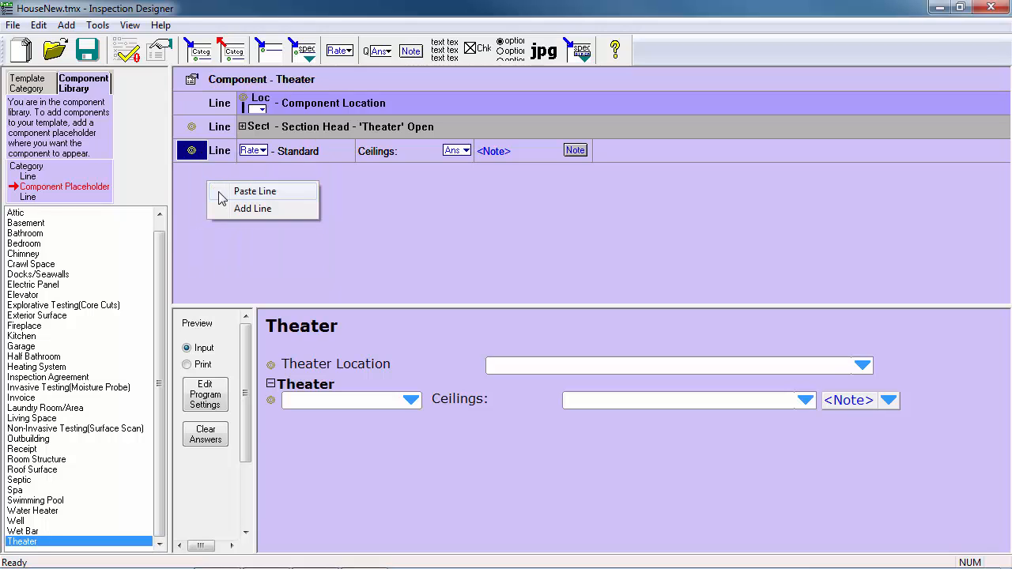
left_click(219, 192)
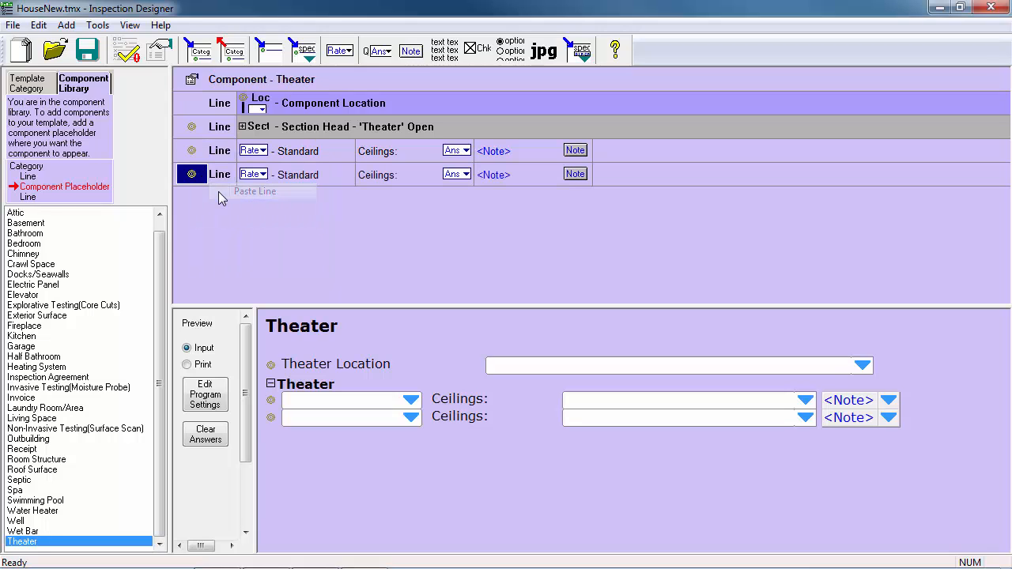
Change the prompt text of the duplicated line's question/answer element to "Walls:".
left_click(454, 176)
double_click(454, 176)
type("W")
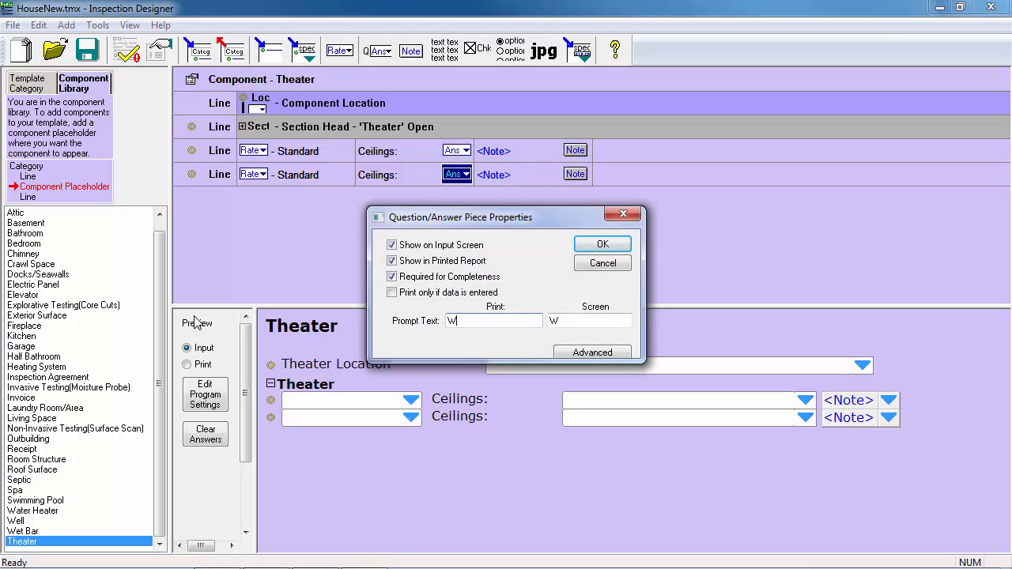
type("alls:")
left_click(605, 243)
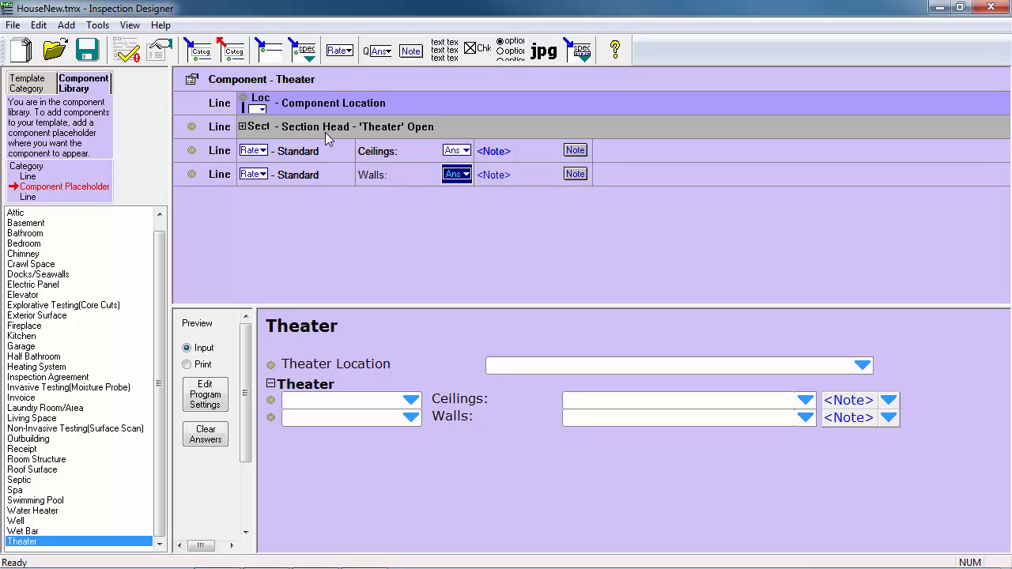
Add an input screen section head set to End Current Section and place it below the Walls line.
left_click(67, 26)
mouse_move(91, 61)
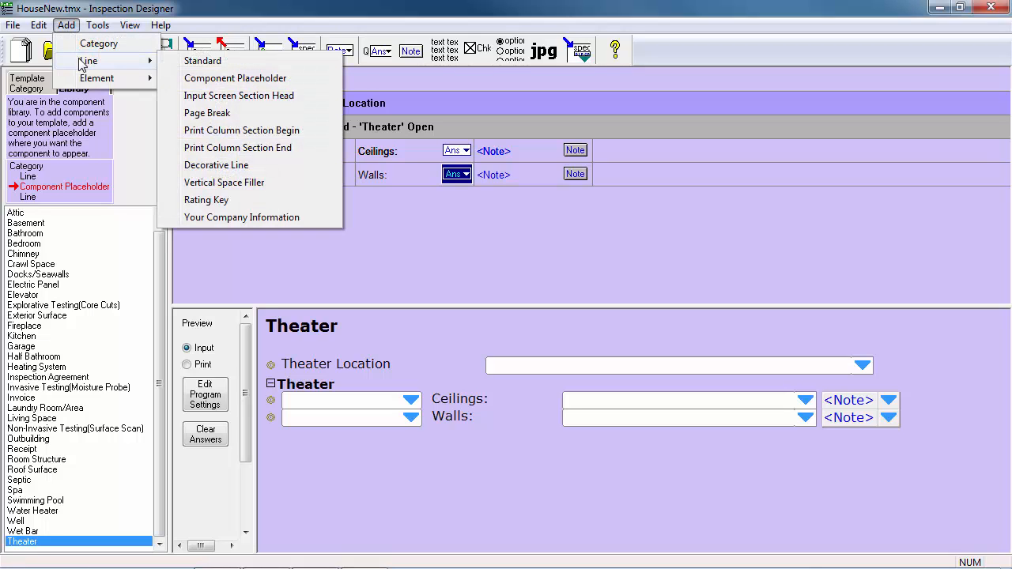
left_click(278, 96)
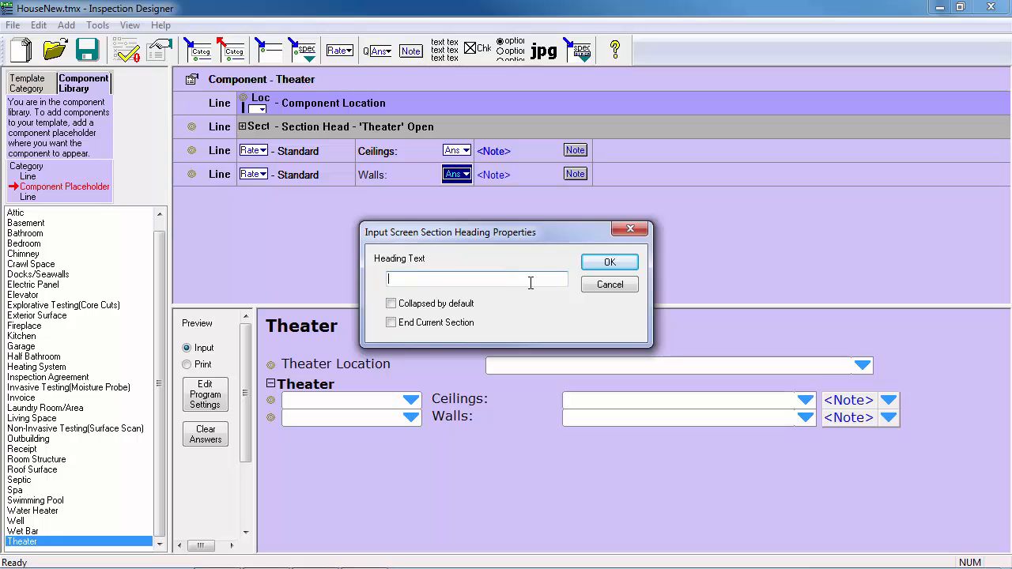
left_click(448, 323)
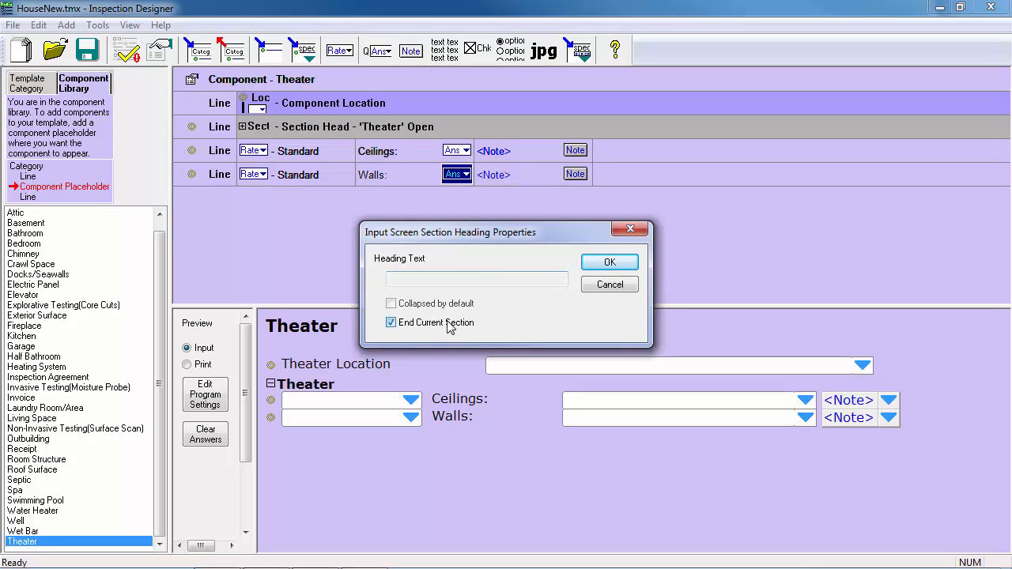
left_click(613, 263)
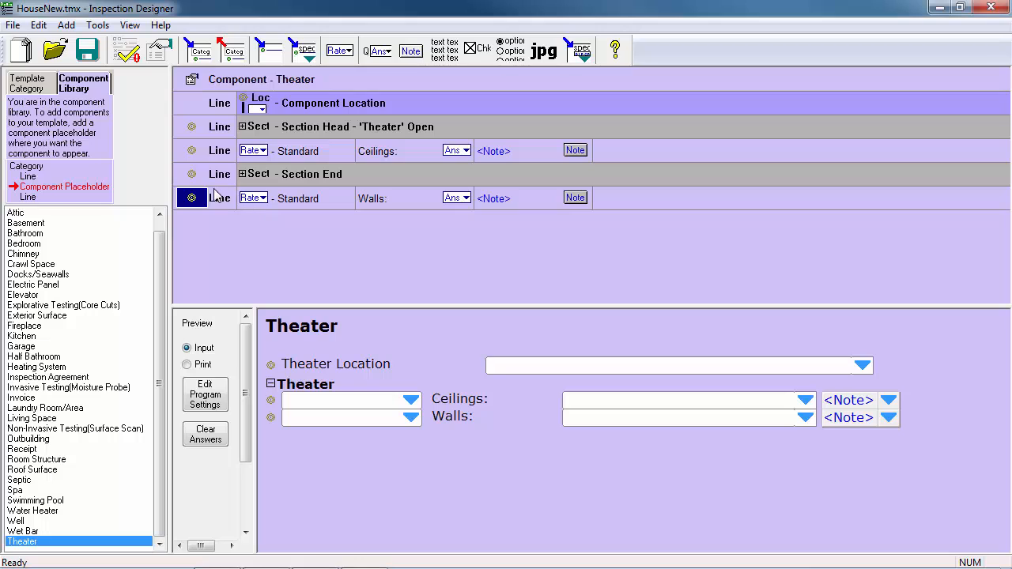
mouse_move(214, 191)
left_mouse_down()
mouse_move(198, 177)
mouse_move(196, 200)
left_mouse_up()
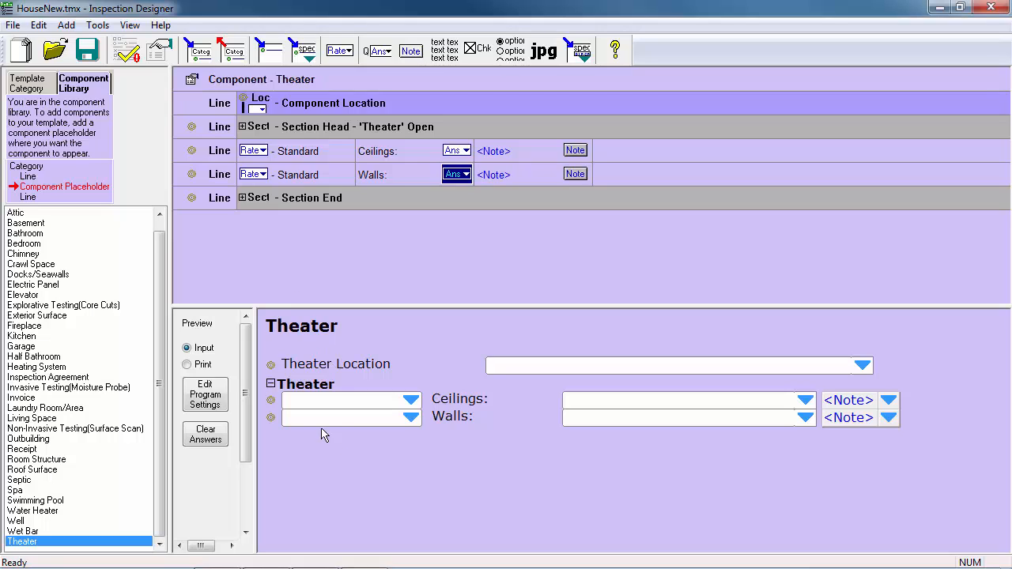
Collapse and expand the Theater section in the input preview to check how it behaves.
left_click(270, 385)
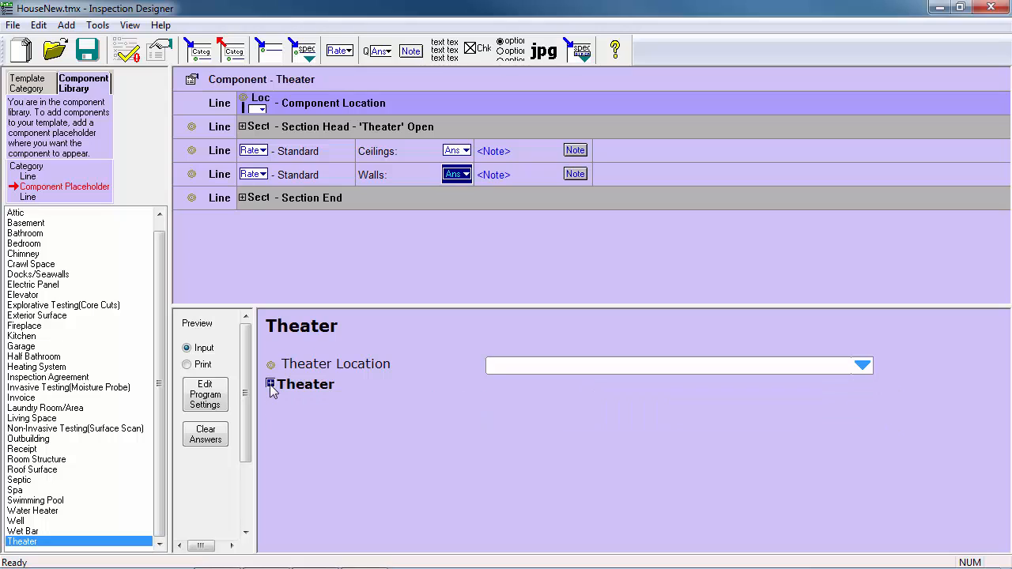
left_click(271, 385)
left_click(271, 385)
left_click(270, 385)
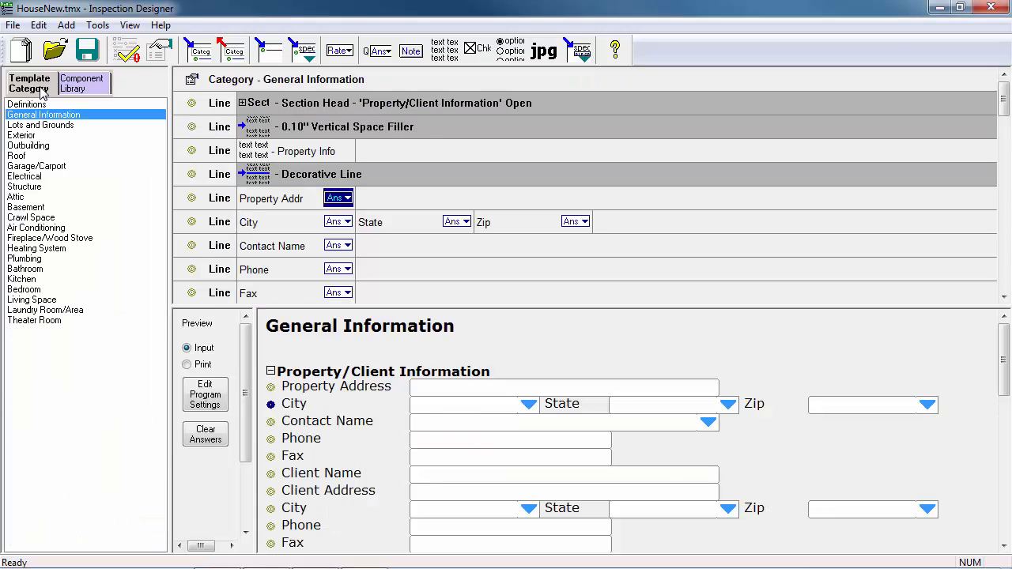
Add a component placeholder for Theater, with 1 to include by default, to the Theater Room template category.
left_click(40, 91)
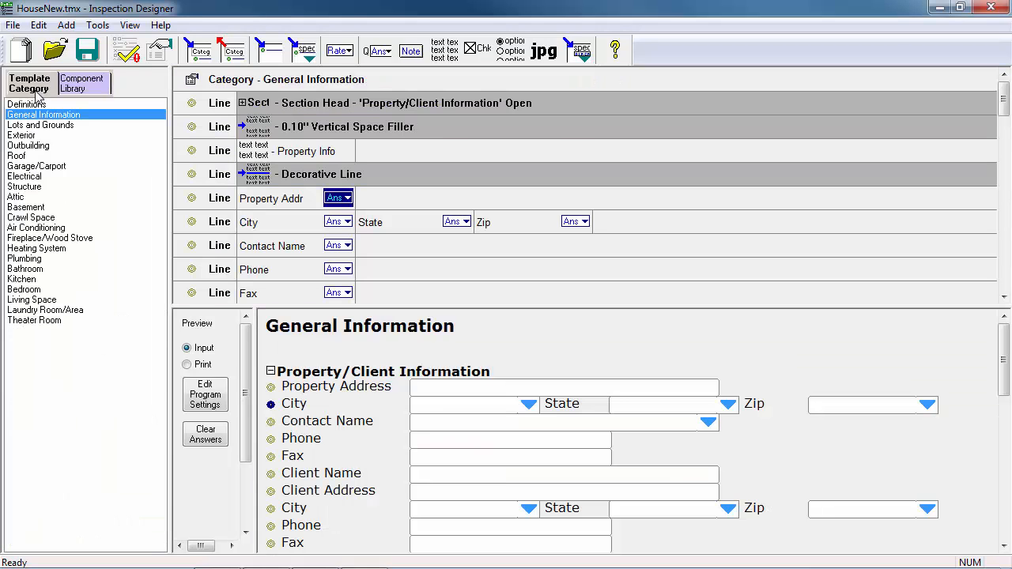
left_click(46, 326)
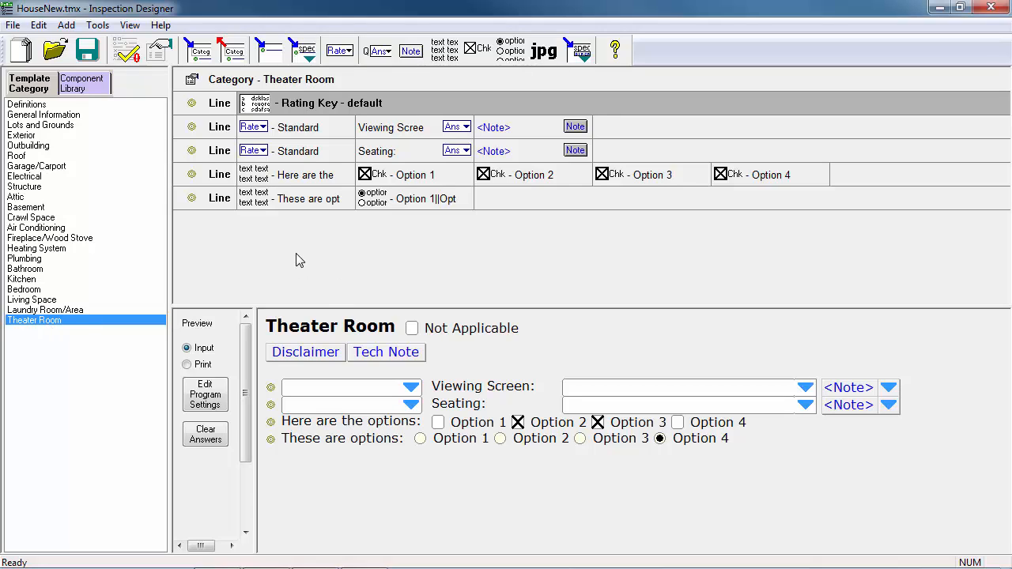
left_click(66, 26)
mouse_move(79, 66)
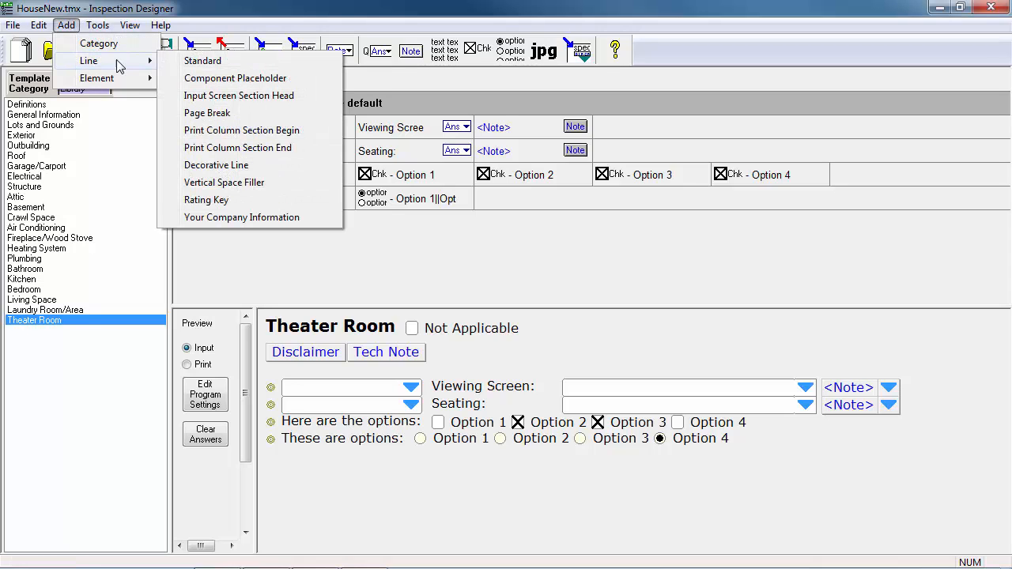
left_click(204, 77)
left_click(204, 83)
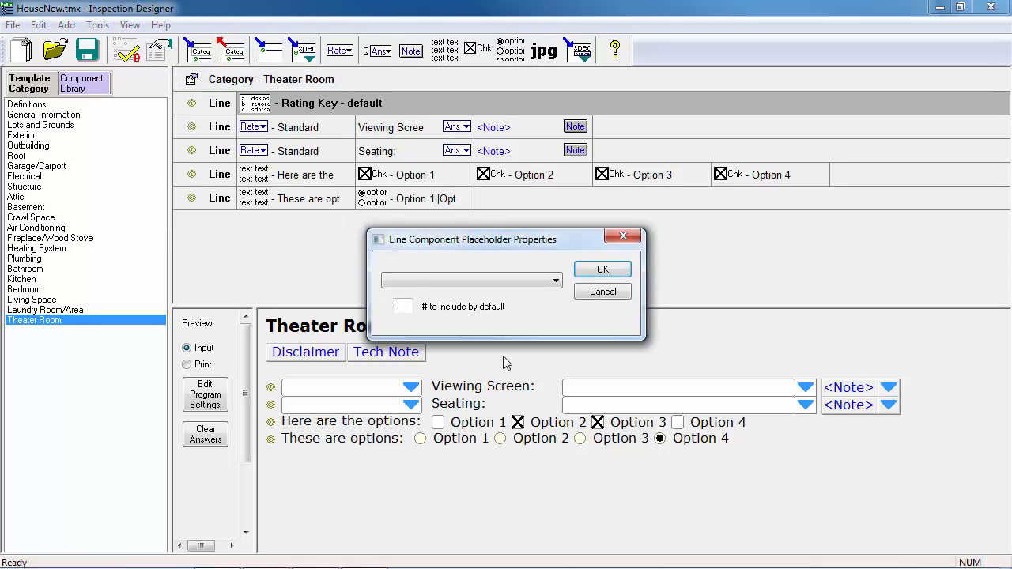
left_click(512, 282)
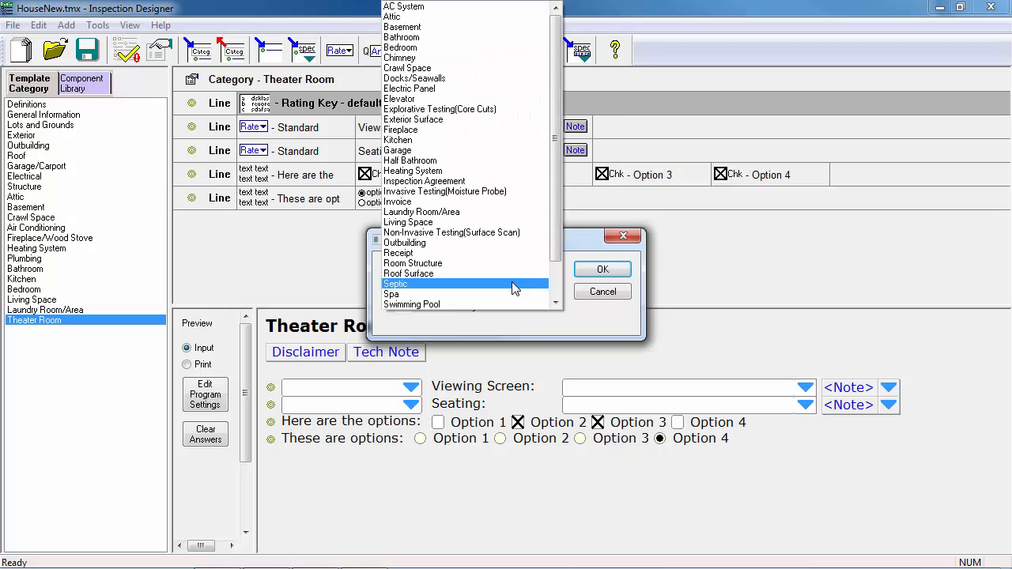
scroll(513, 288, "down", 2)
left_click(474, 305)
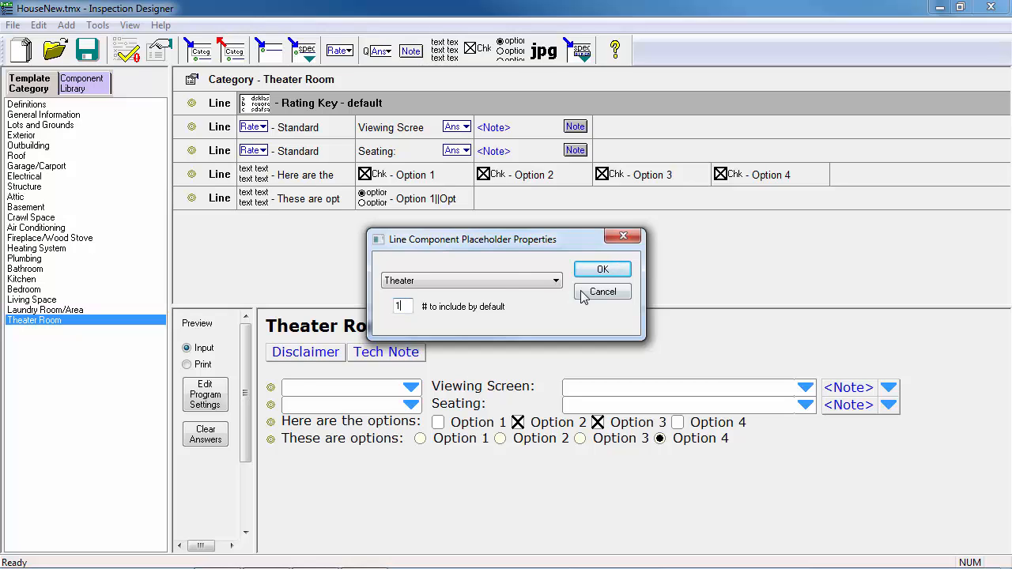
left_click(599, 271)
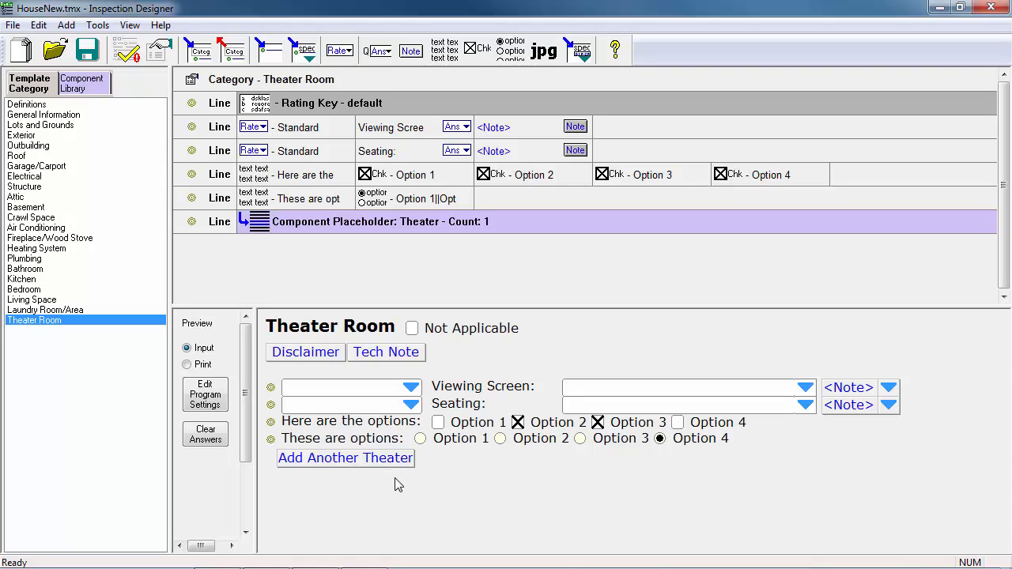
Add another Theater to the Theater Room in the input preview and save the template.
left_click(311, 460)
scroll(313, 464, "down", 1)
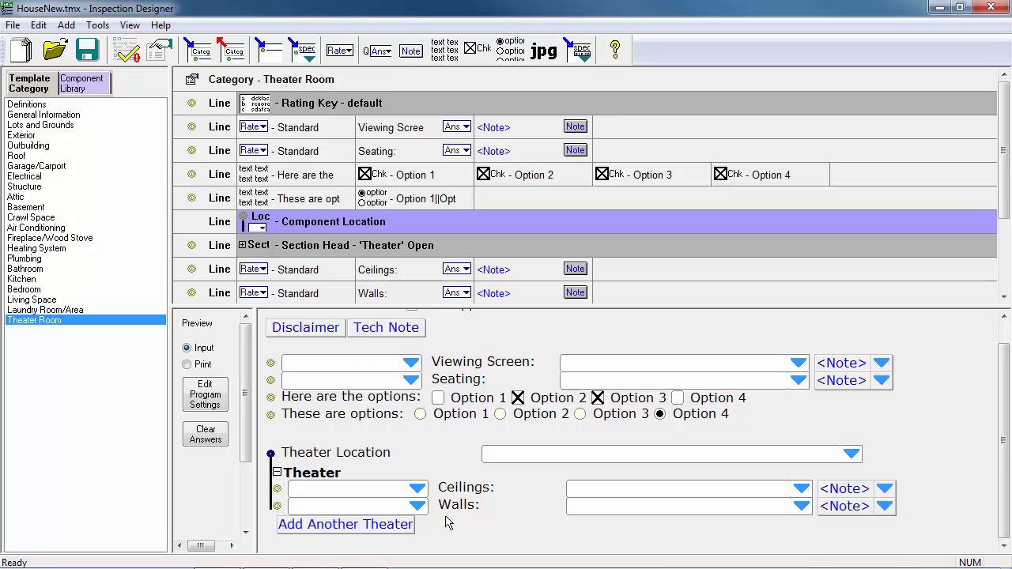
left_click(86, 51)
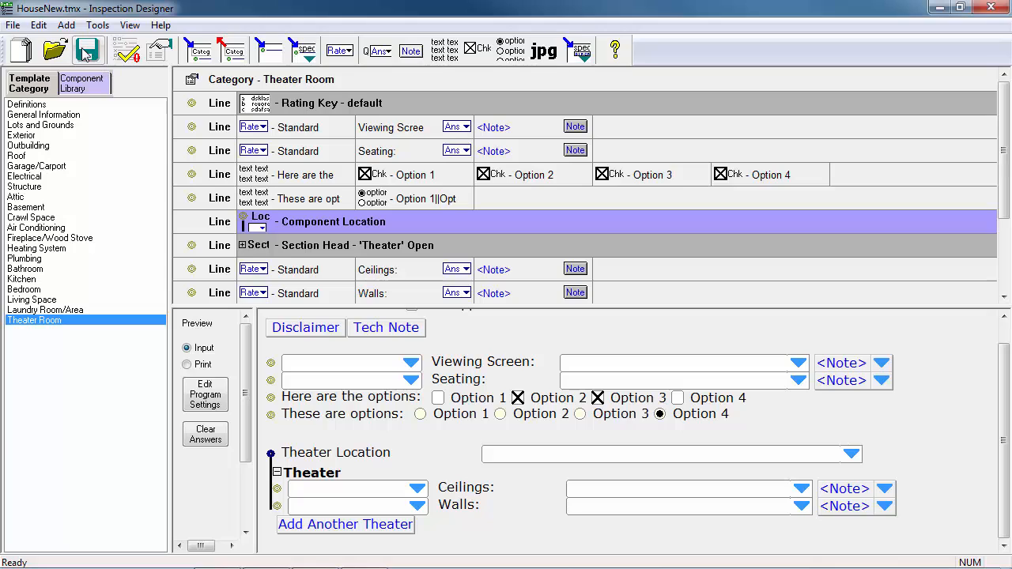